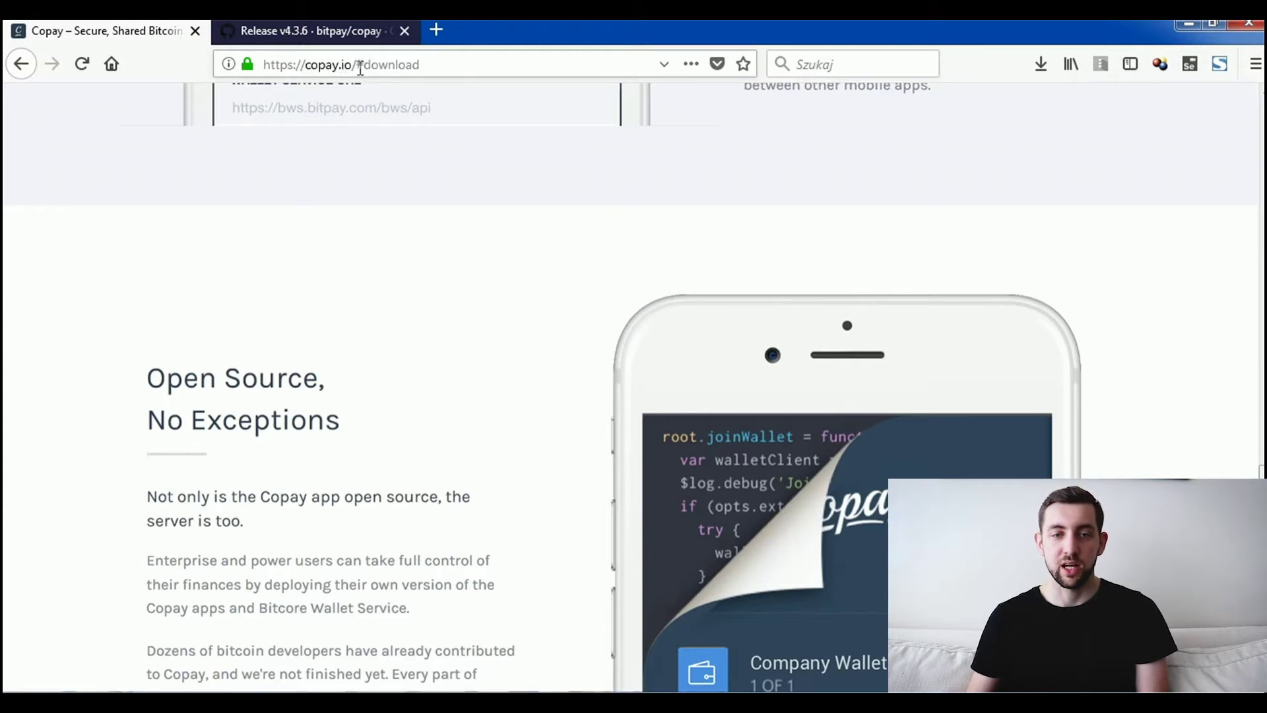
scroll(390, 311, "down", 10)
scroll(617, 258, "down", 5)
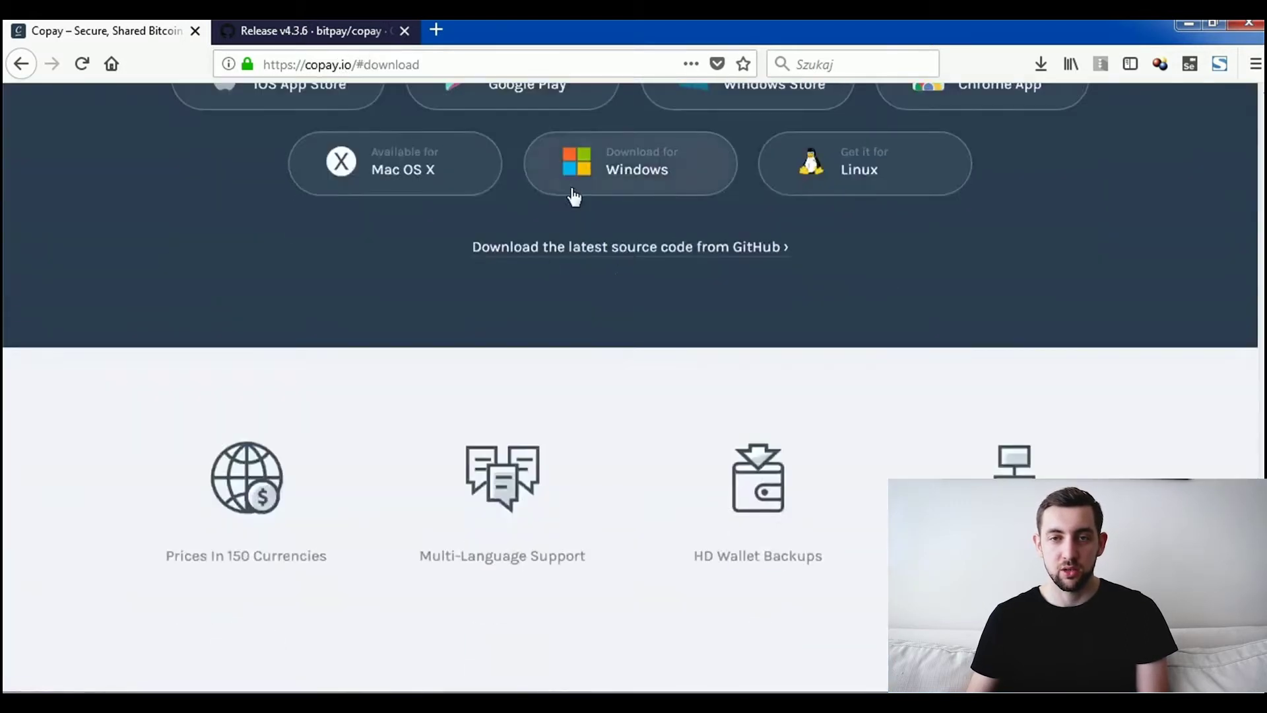
scroll(572, 196, "up", 2)
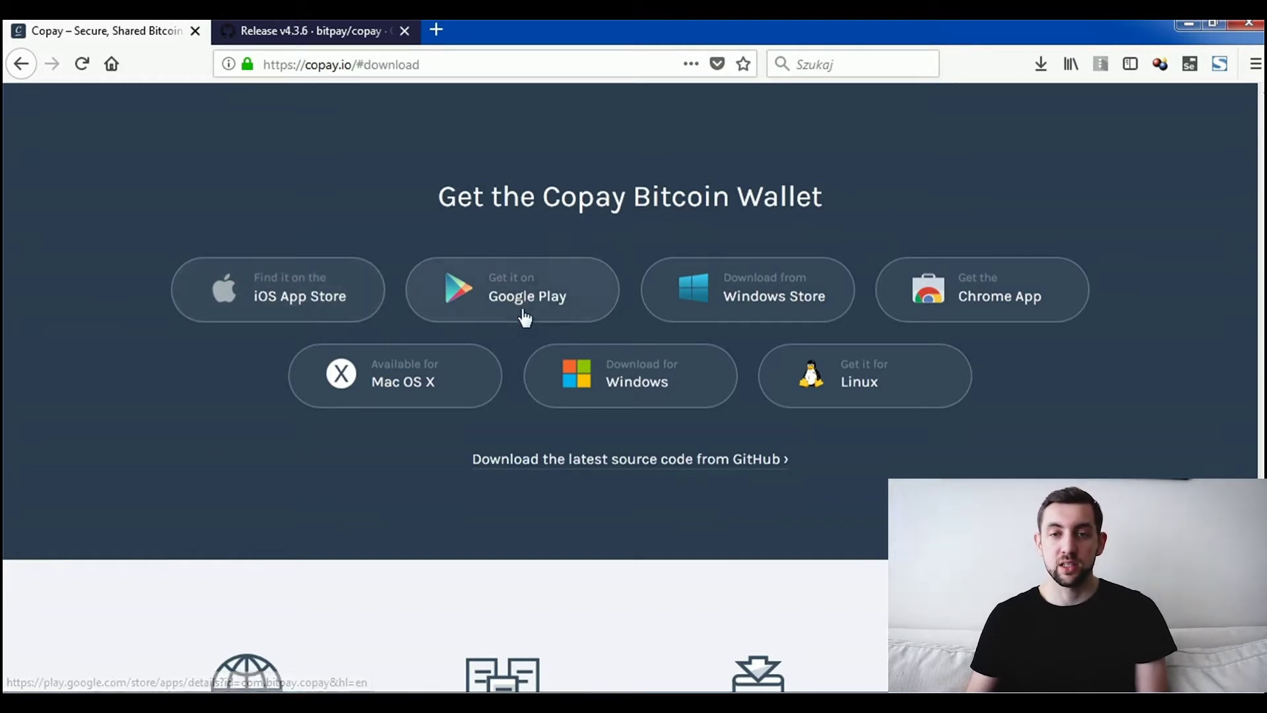
Download Copay.exe from the v4.3.6 GitHub release page and minimize Firefox.
left_click(293, 35)
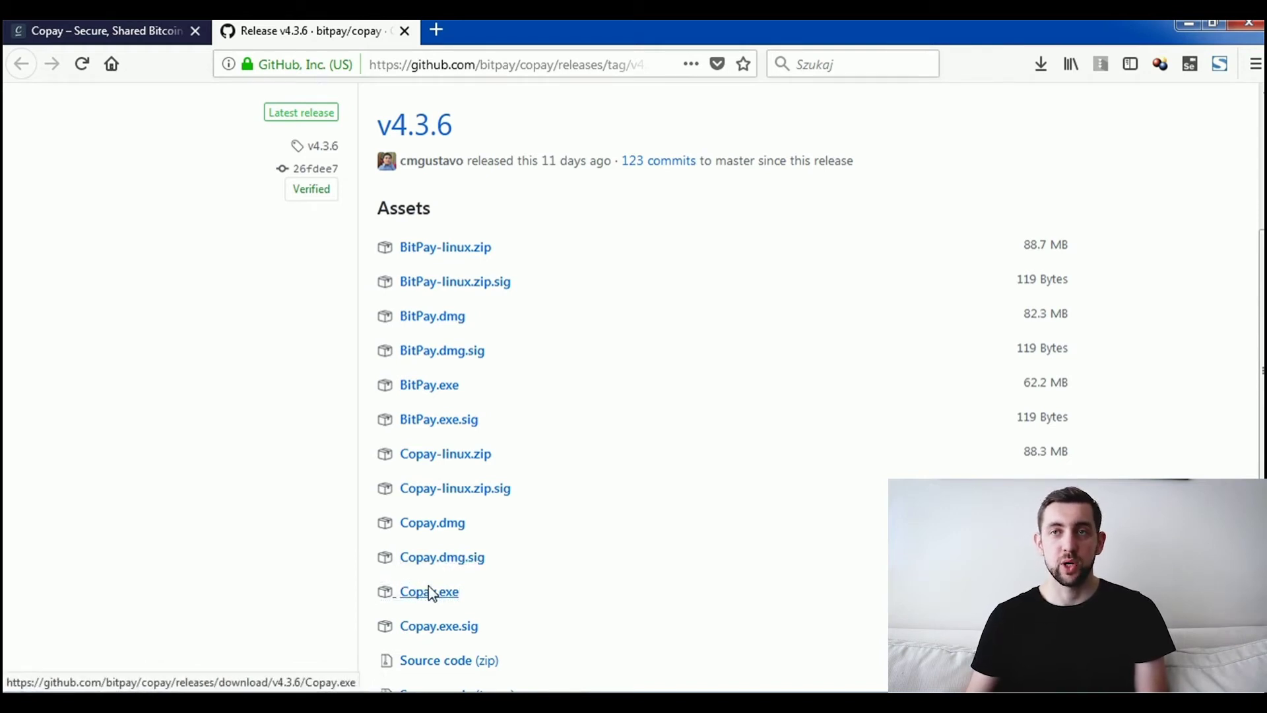
left_click(430, 592)
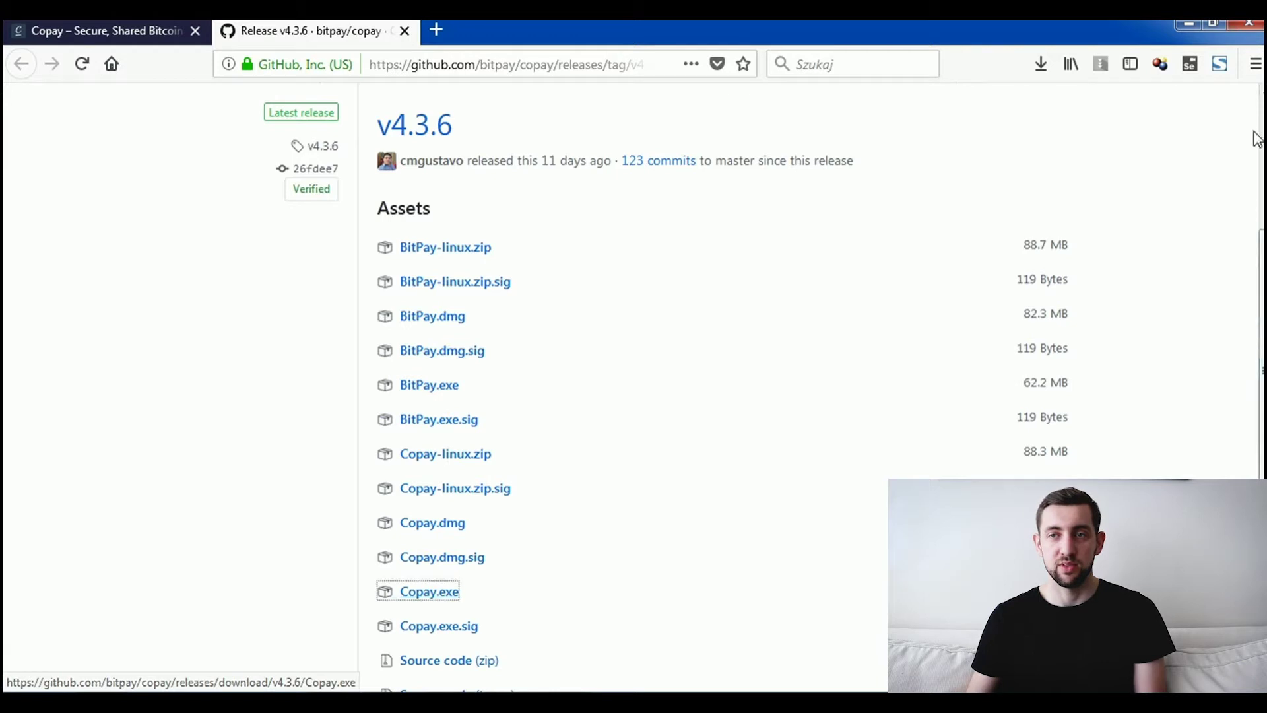
left_click(1192, 27)
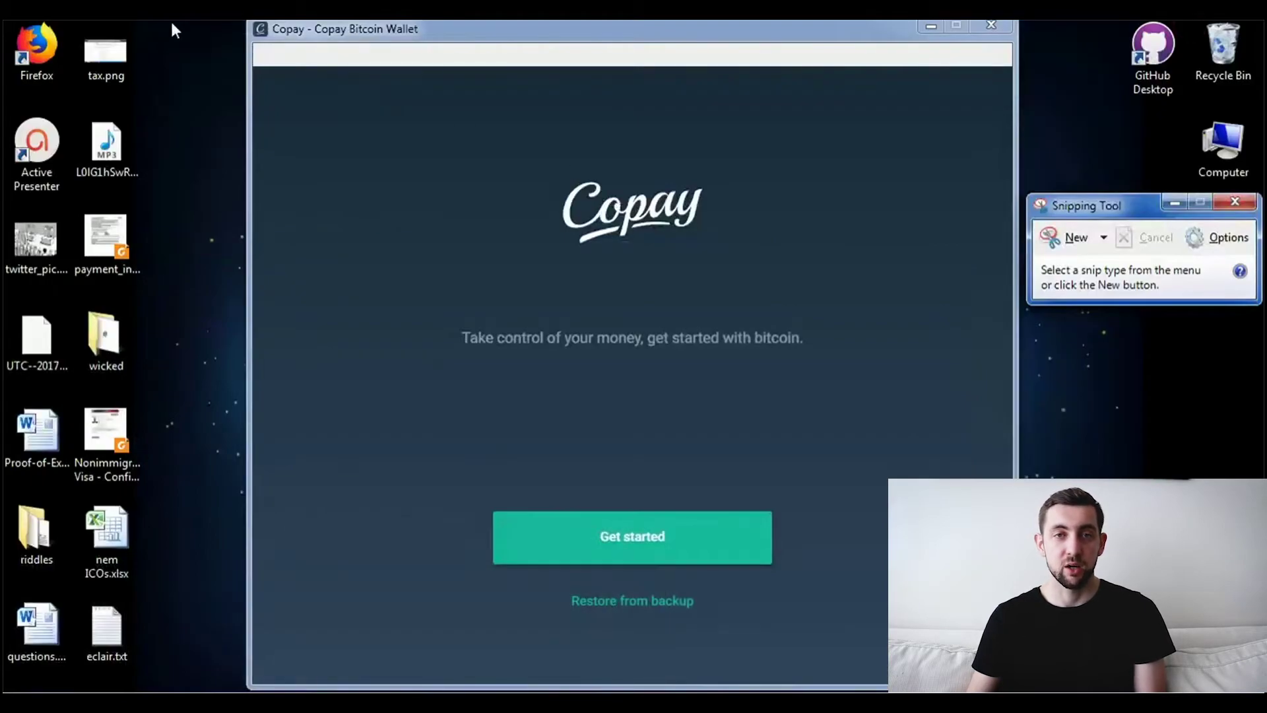
Go through the onboarding slides and create a bitcoin wallet with no password protection.
left_click(621, 555)
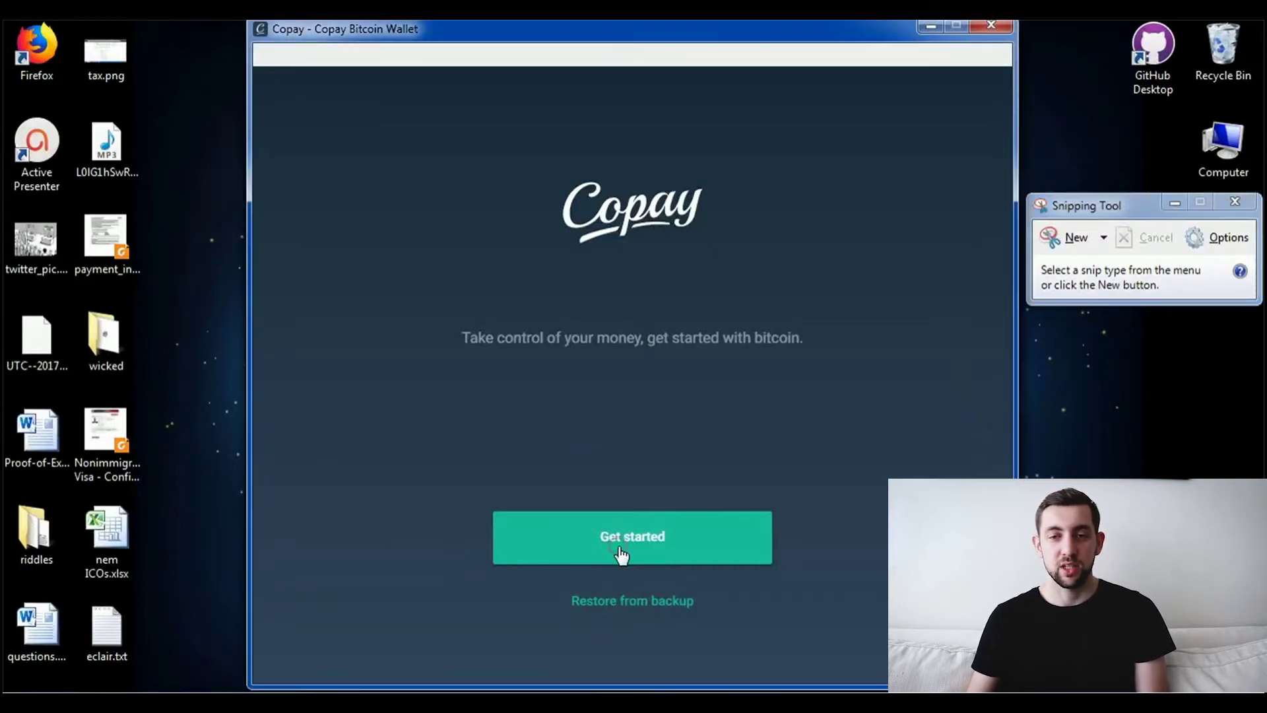
left_click(631, 612)
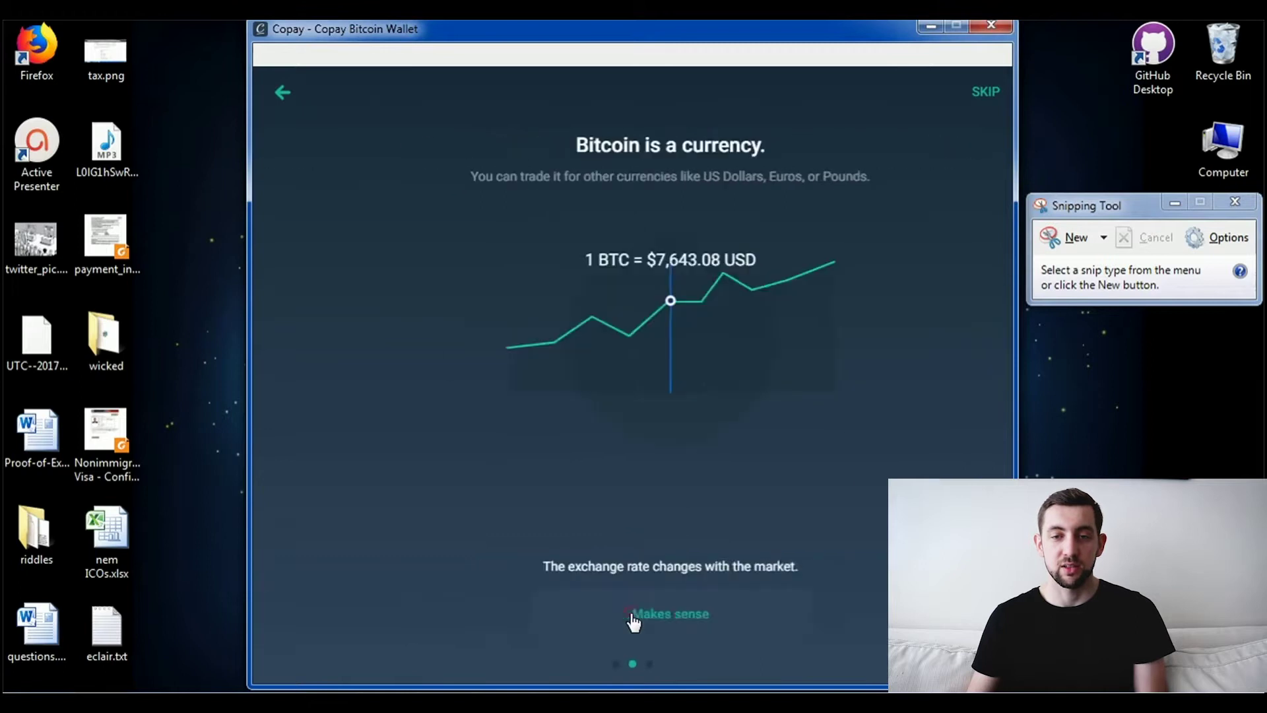
left_click(634, 614)
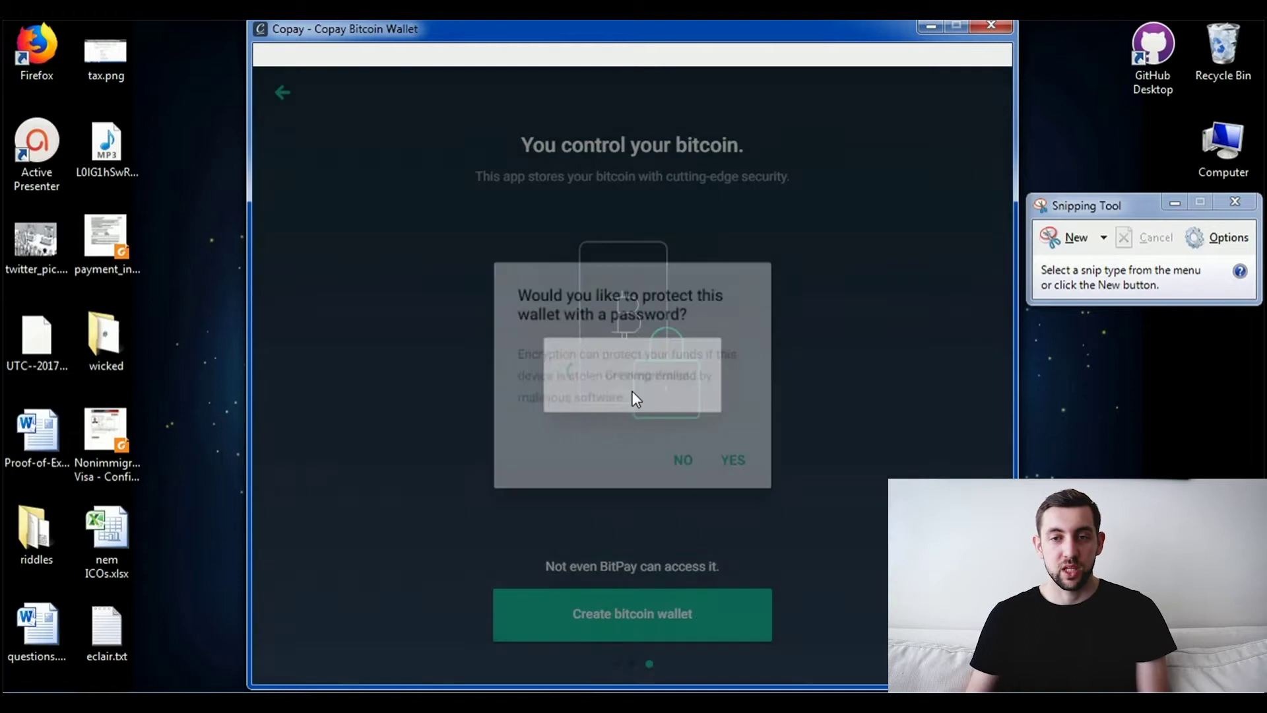
left_click(682, 454)
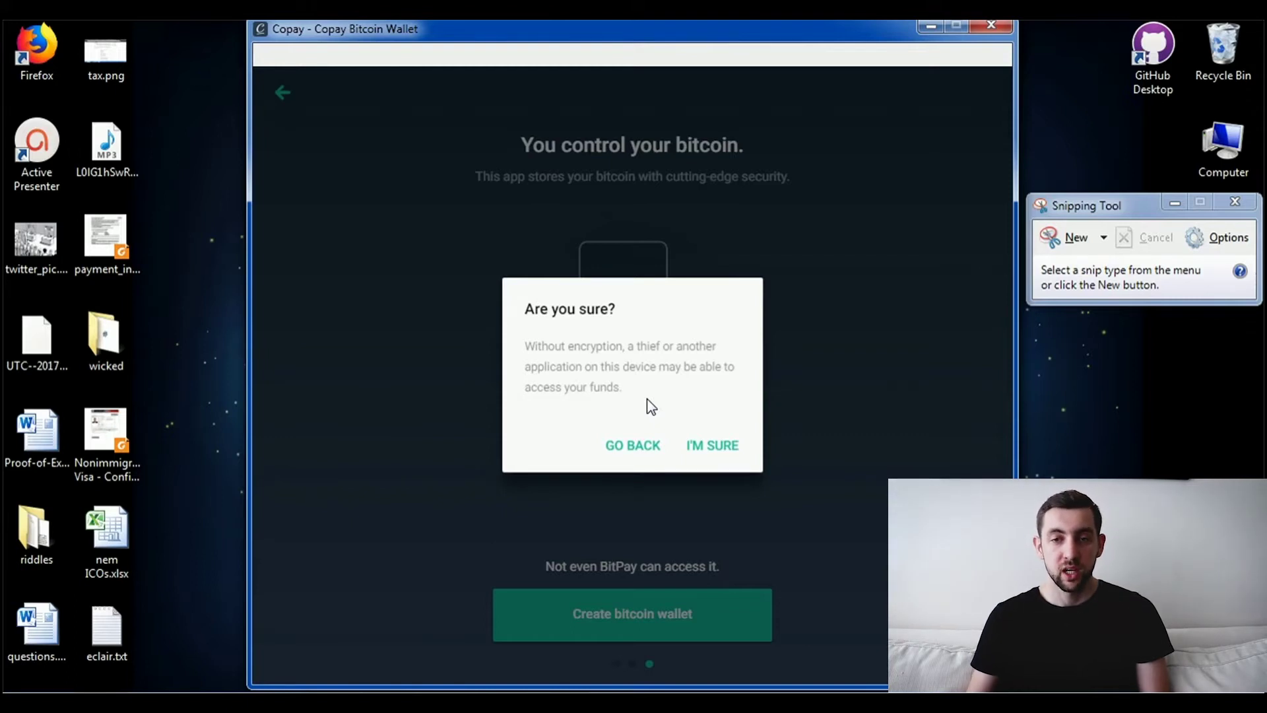
left_click(700, 444)
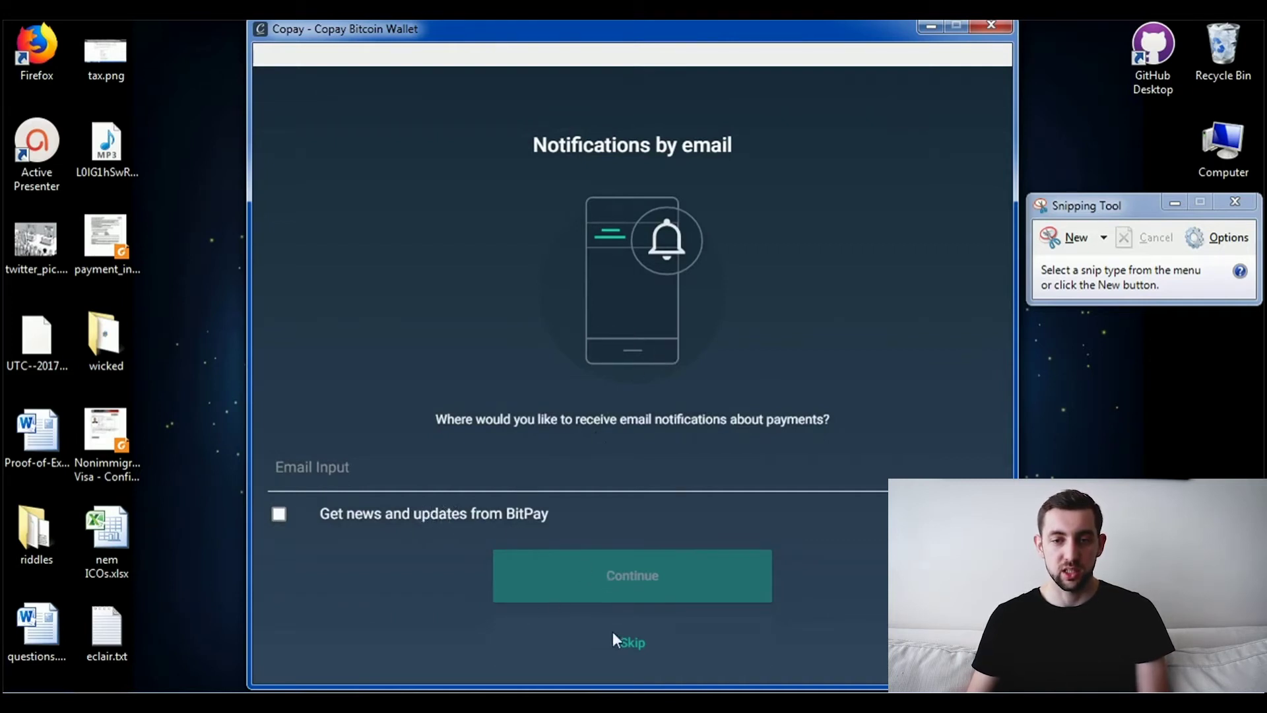
left_click(629, 645)
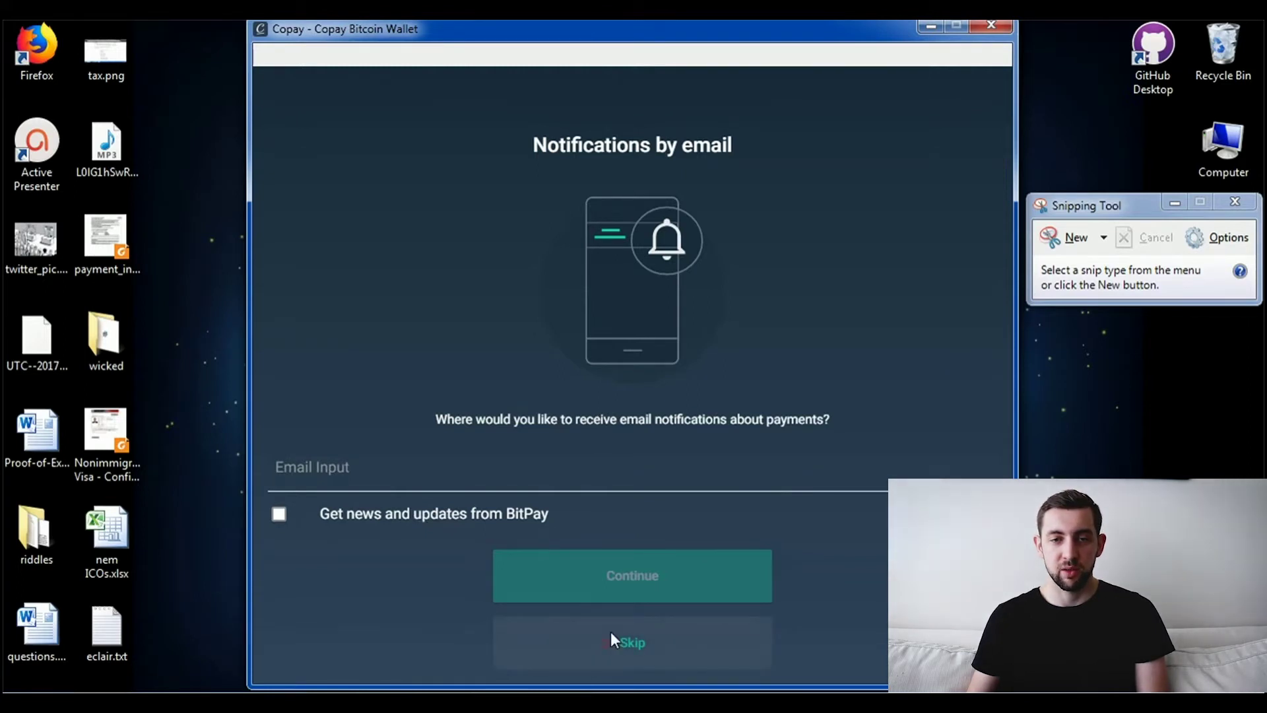
Skip email notifications, start the backup and accept both warnings to reveal the twelve words.
left_click(610, 642)
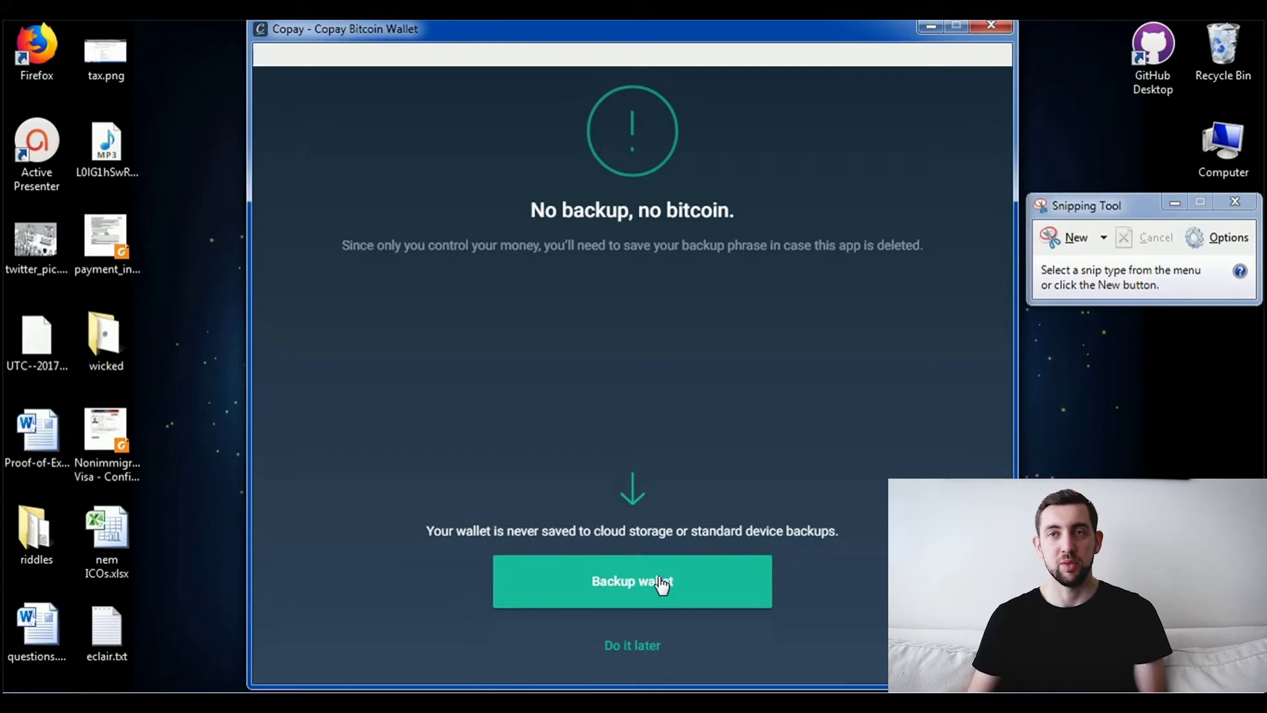
left_click(645, 594)
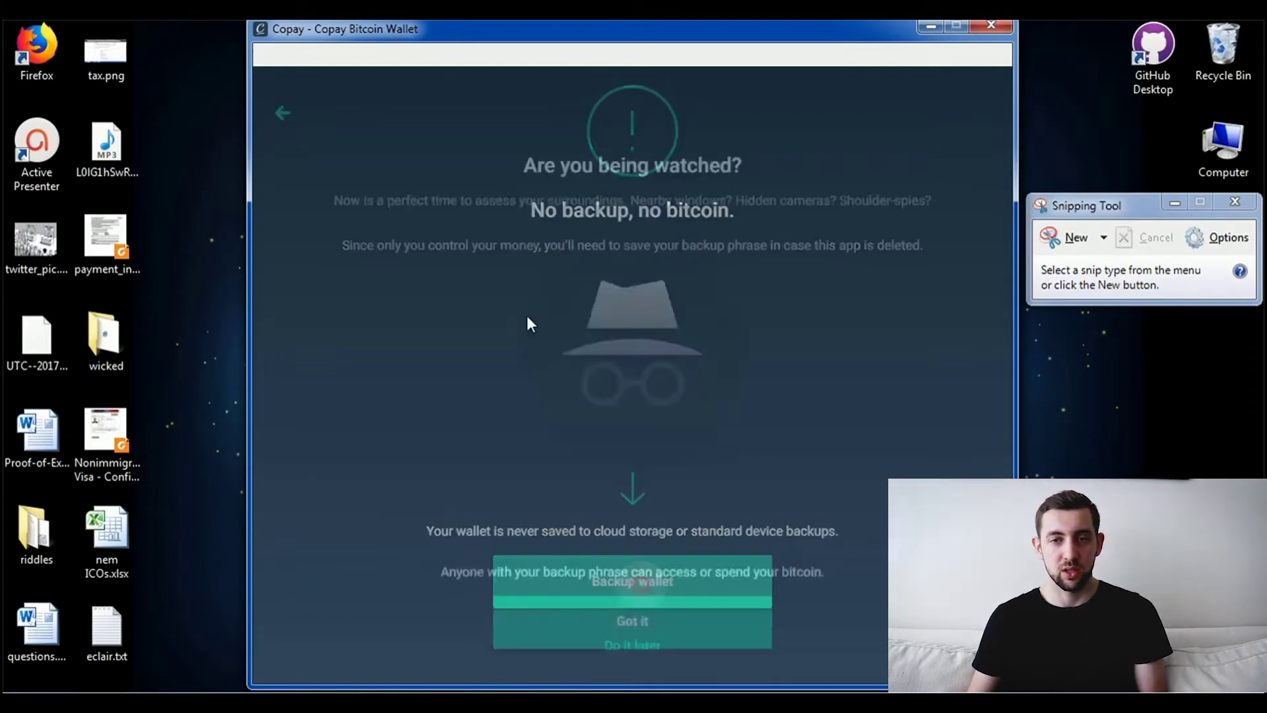
left_click(569, 607)
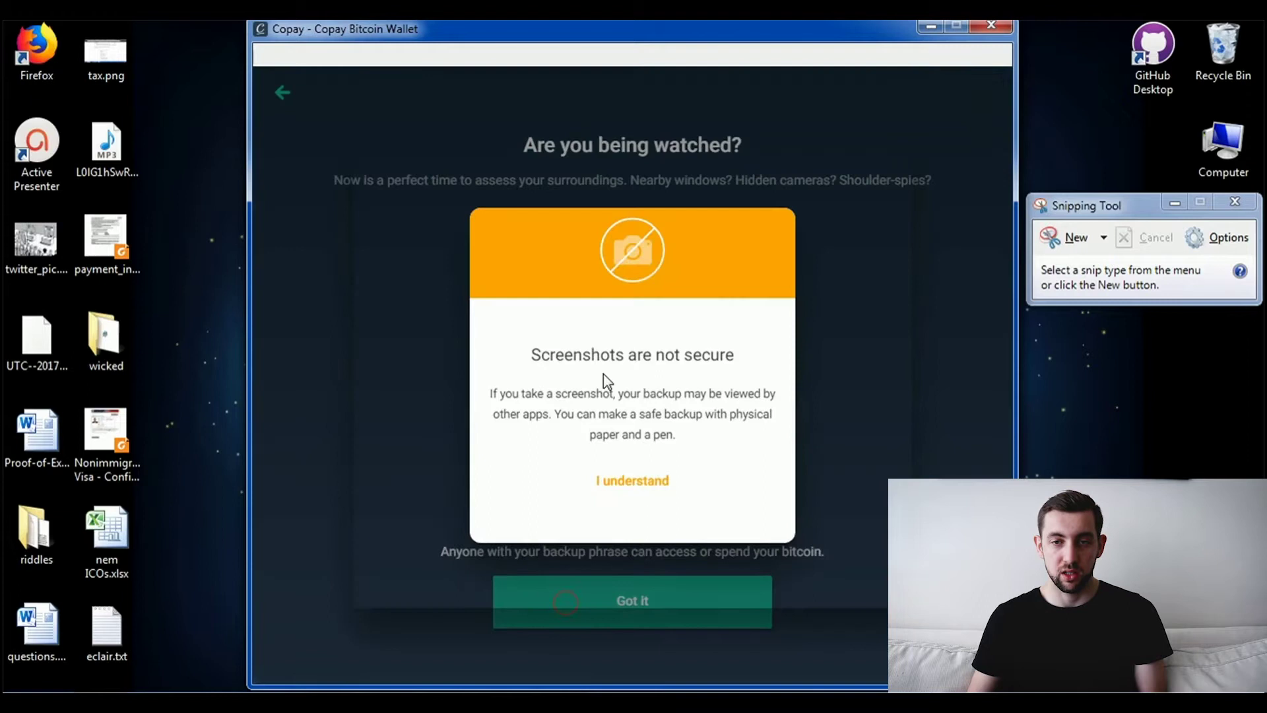
left_click(630, 479)
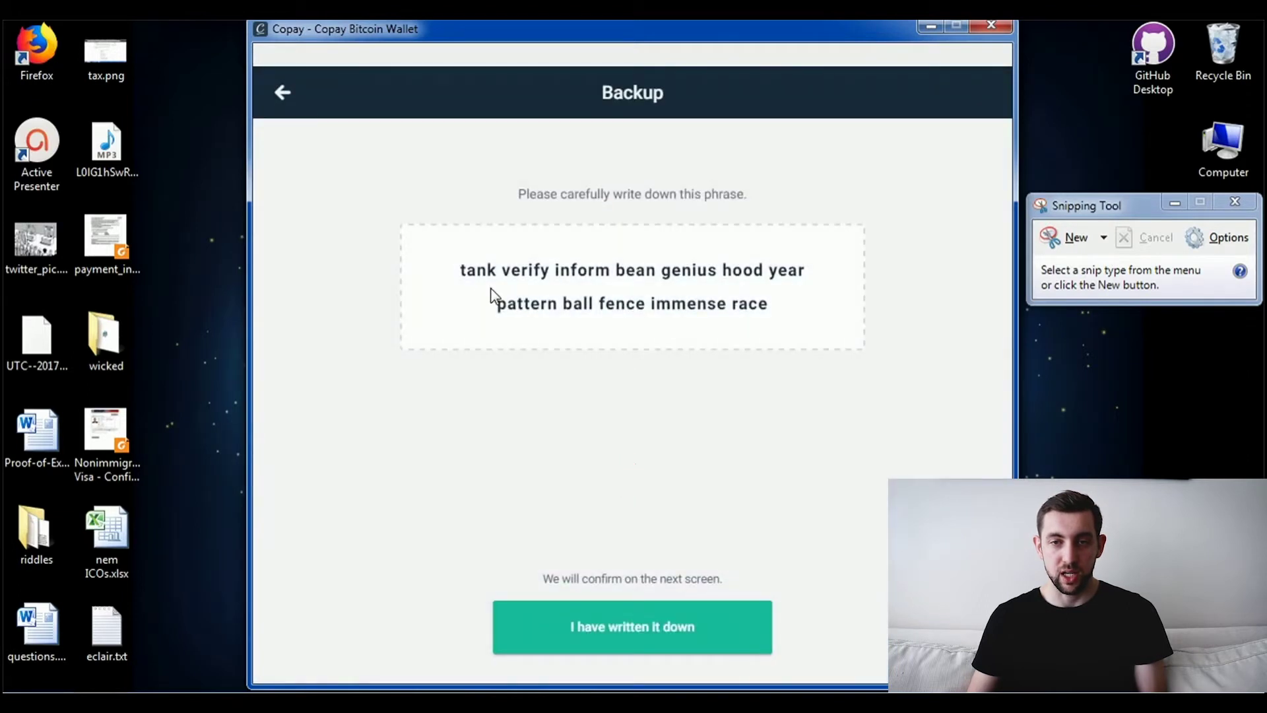
left_click(462, 269)
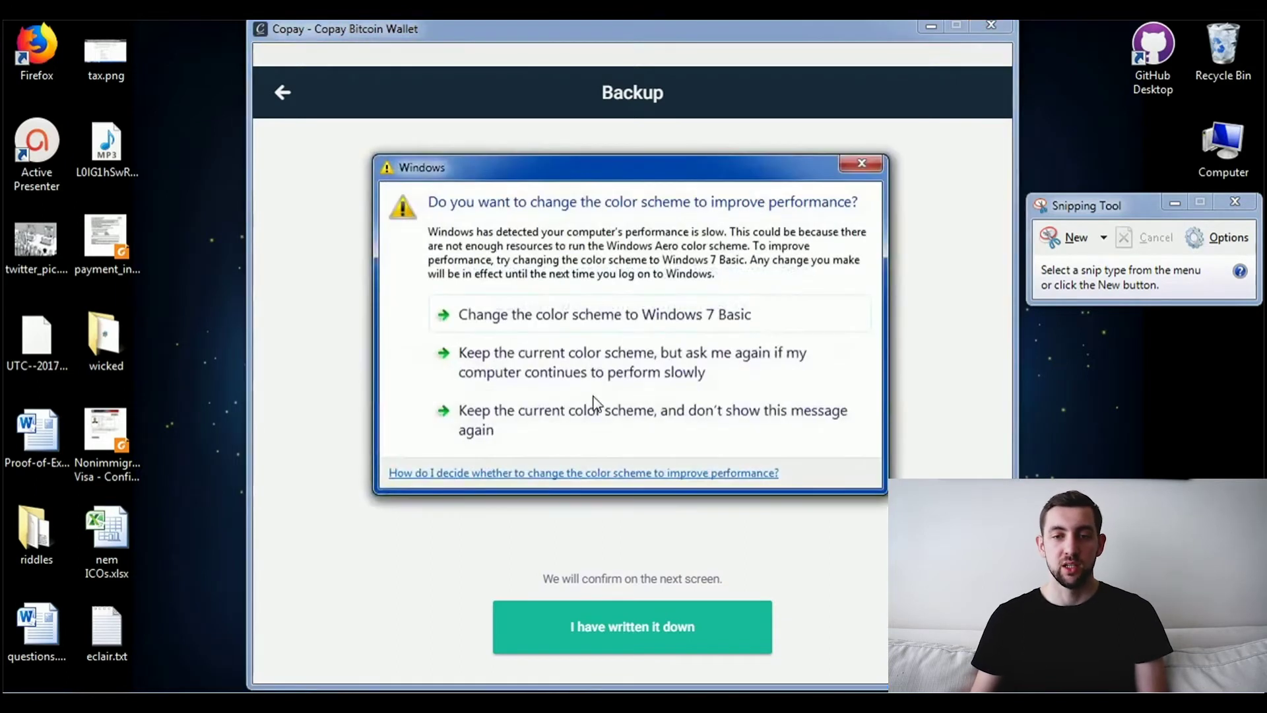
left_click(570, 428)
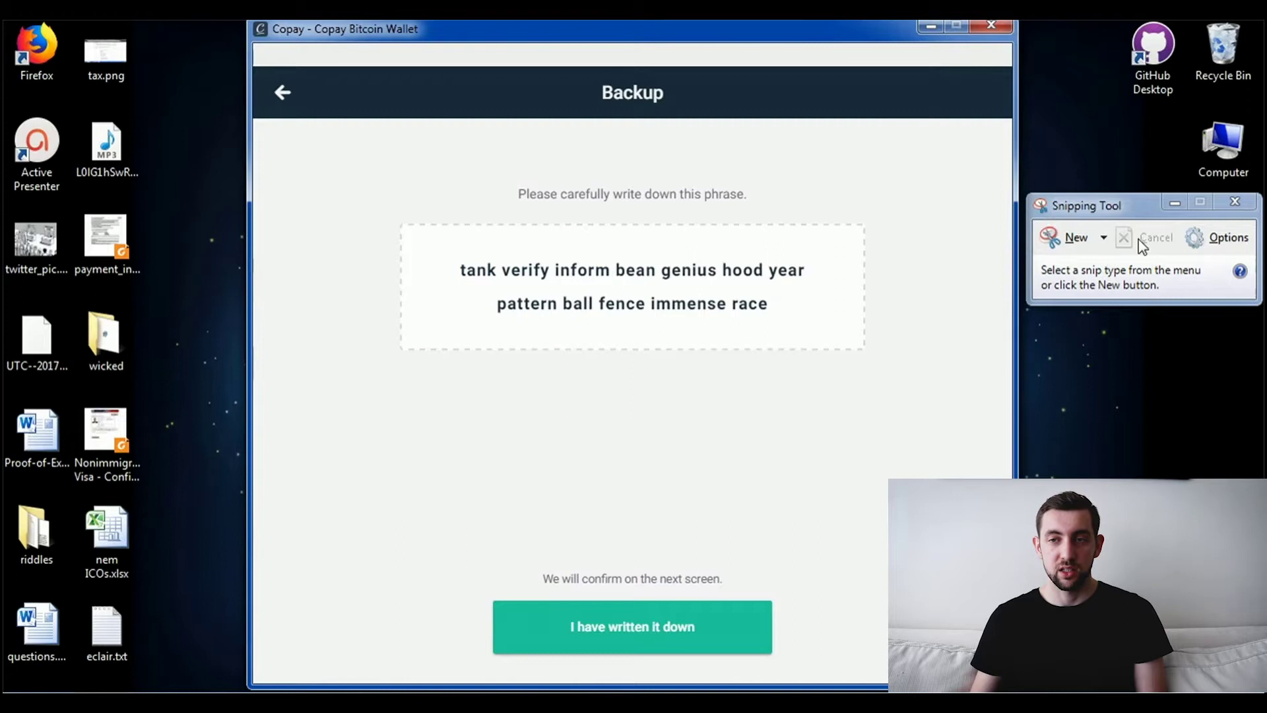
Capture the recovery phrase in a new Snipping Tool snip and move the snip aside.
left_click(1068, 238)
left_click_drag(420, 253, 816, 327)
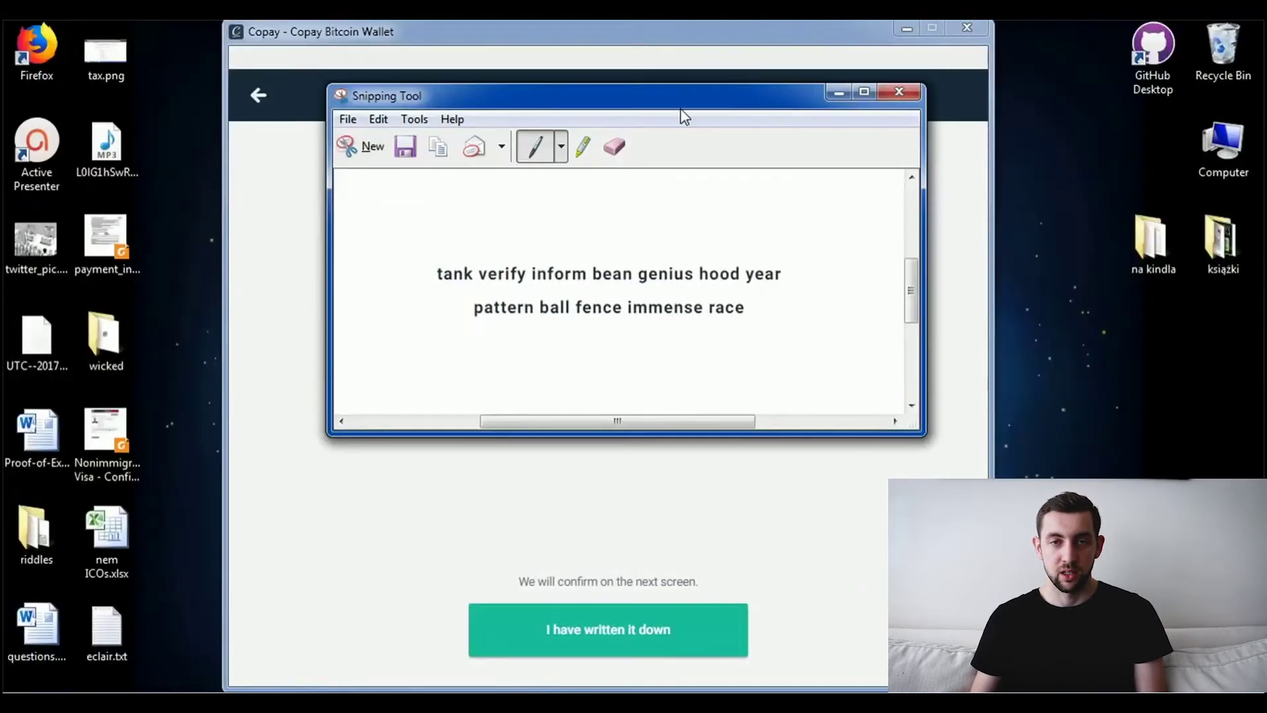
left_click_drag(481, 103, 1063, 173)
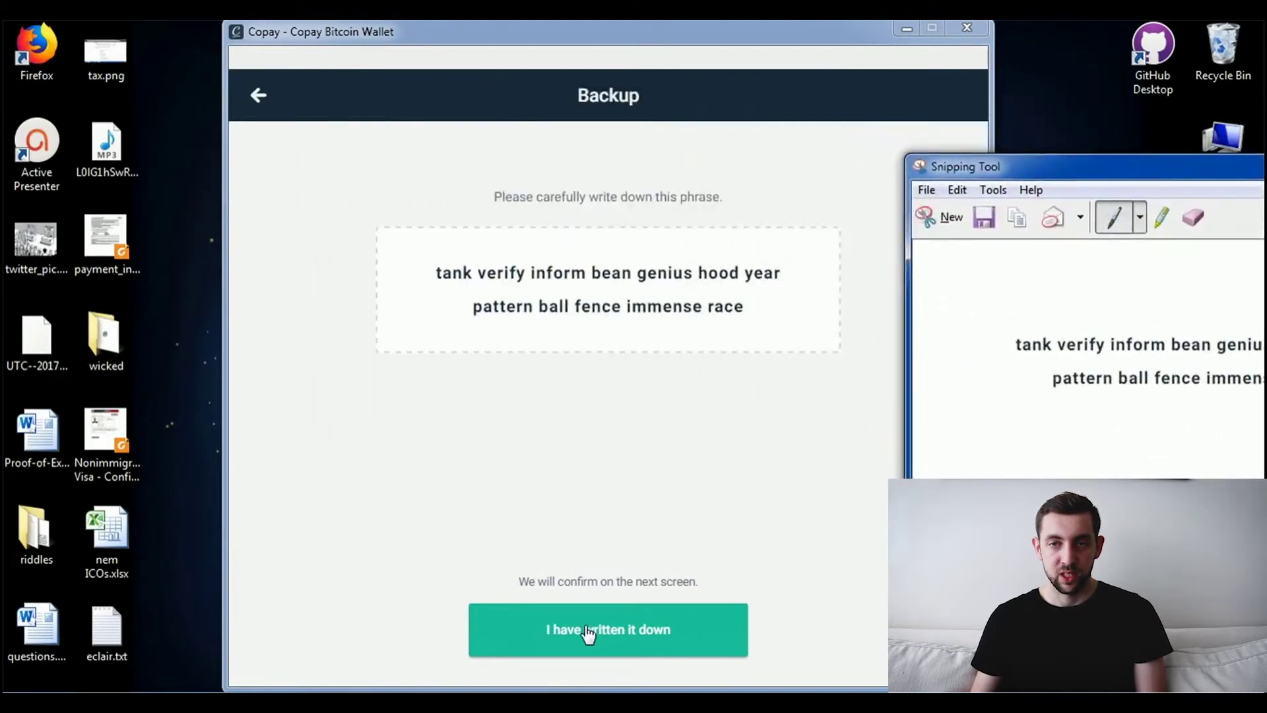
Confirm the phrase is written down and tap the first recovery words in order.
left_click(587, 634)
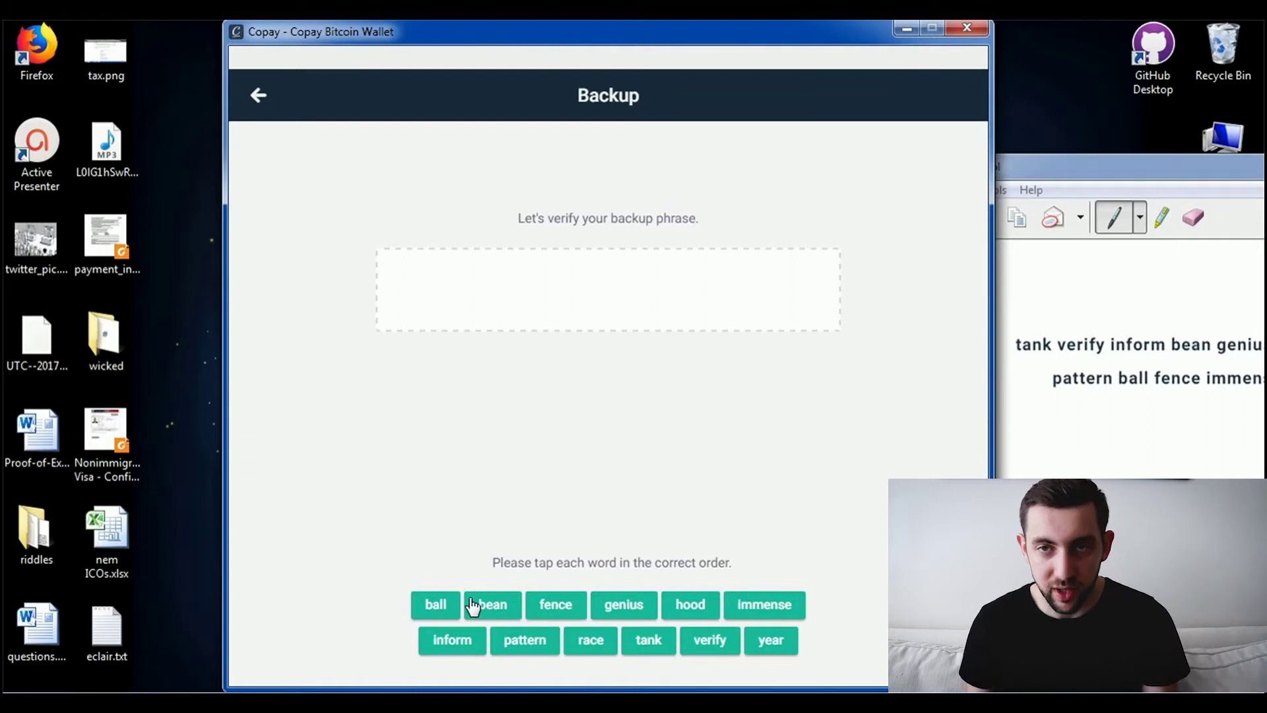
left_click(649, 640)
left_click(710, 640)
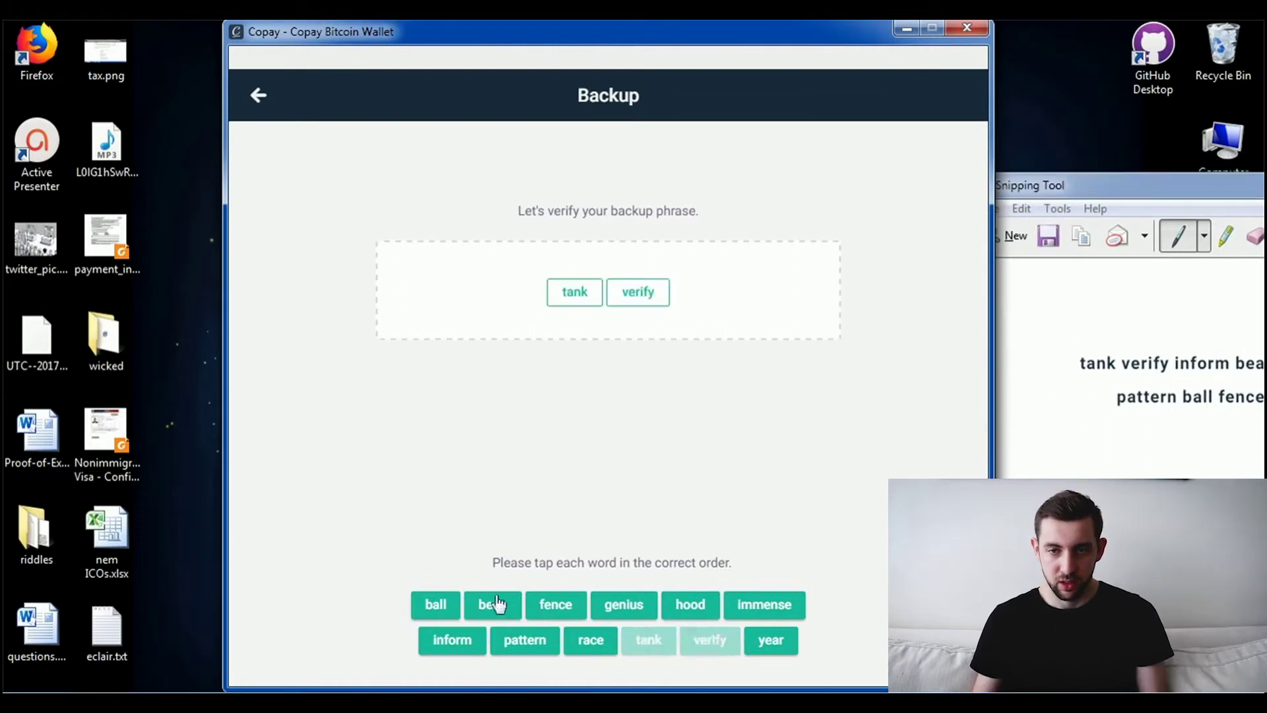
left_click(453, 639)
left_click(492, 604)
left_click(625, 604)
Tap the remaining words through 'immense' and 'race', then confirm the phrase.
left_click(690, 604)
left_click(772, 640)
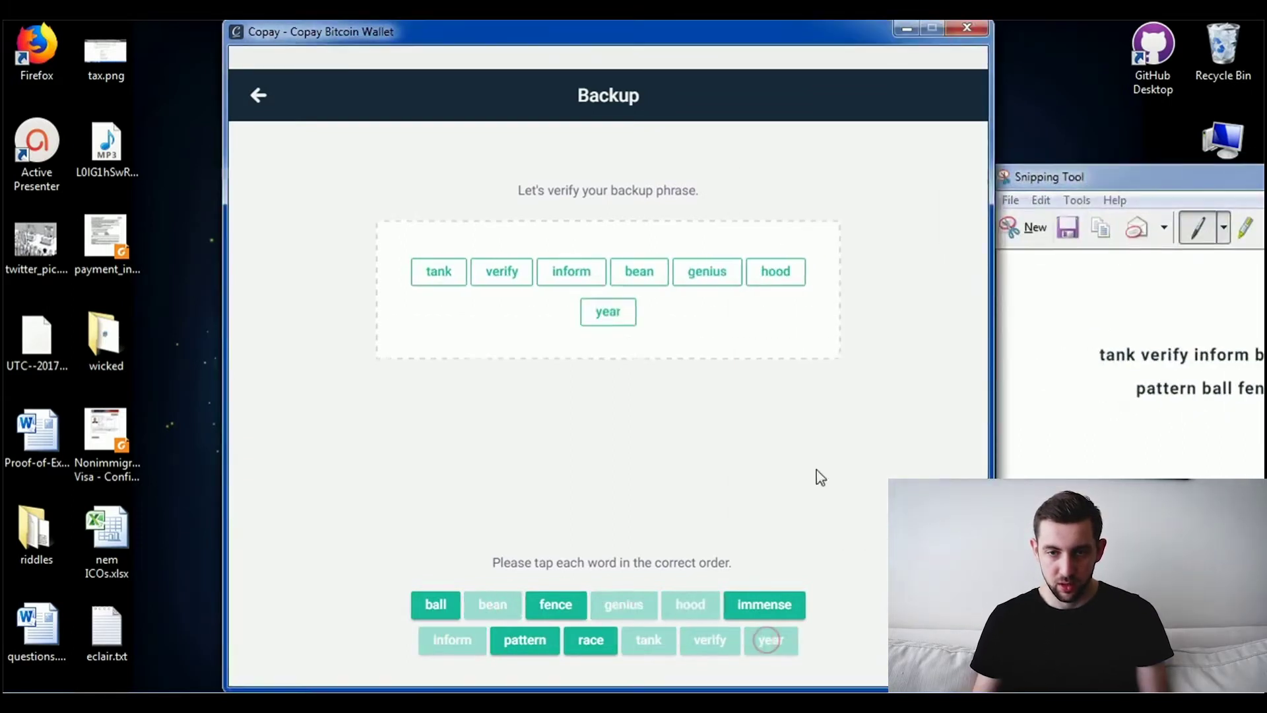
left_click(525, 639)
left_click(435, 604)
mouse_move(1093, 191)
left_mouse_down()
mouse_move(796, 188)
mouse_move(1036, 178)
left_mouse_up()
left_click(765, 604)
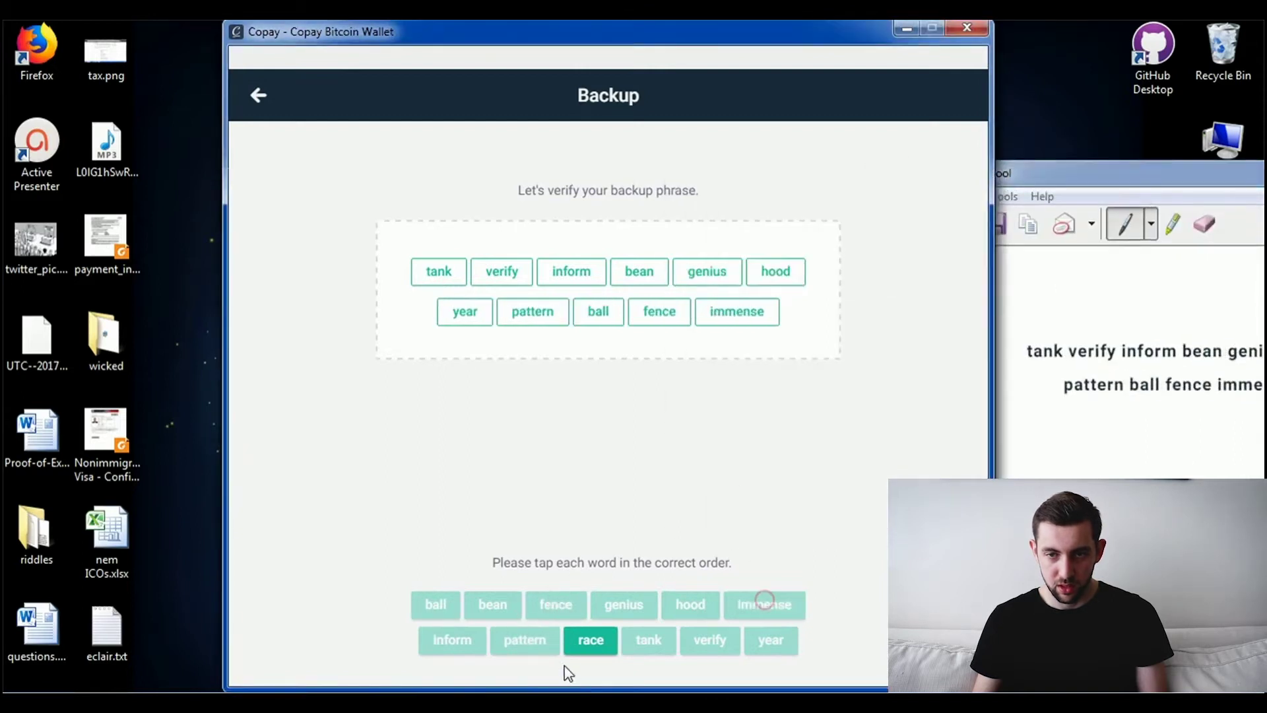
left_click(592, 641)
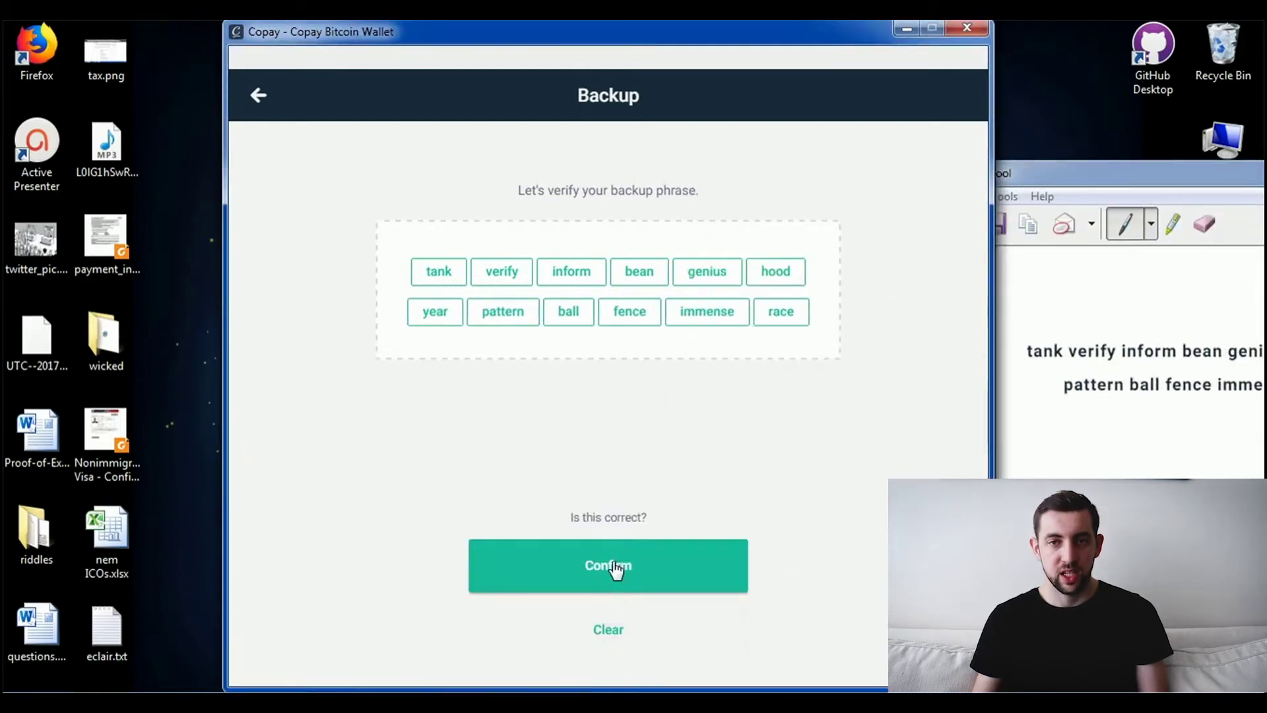
left_click(567, 576)
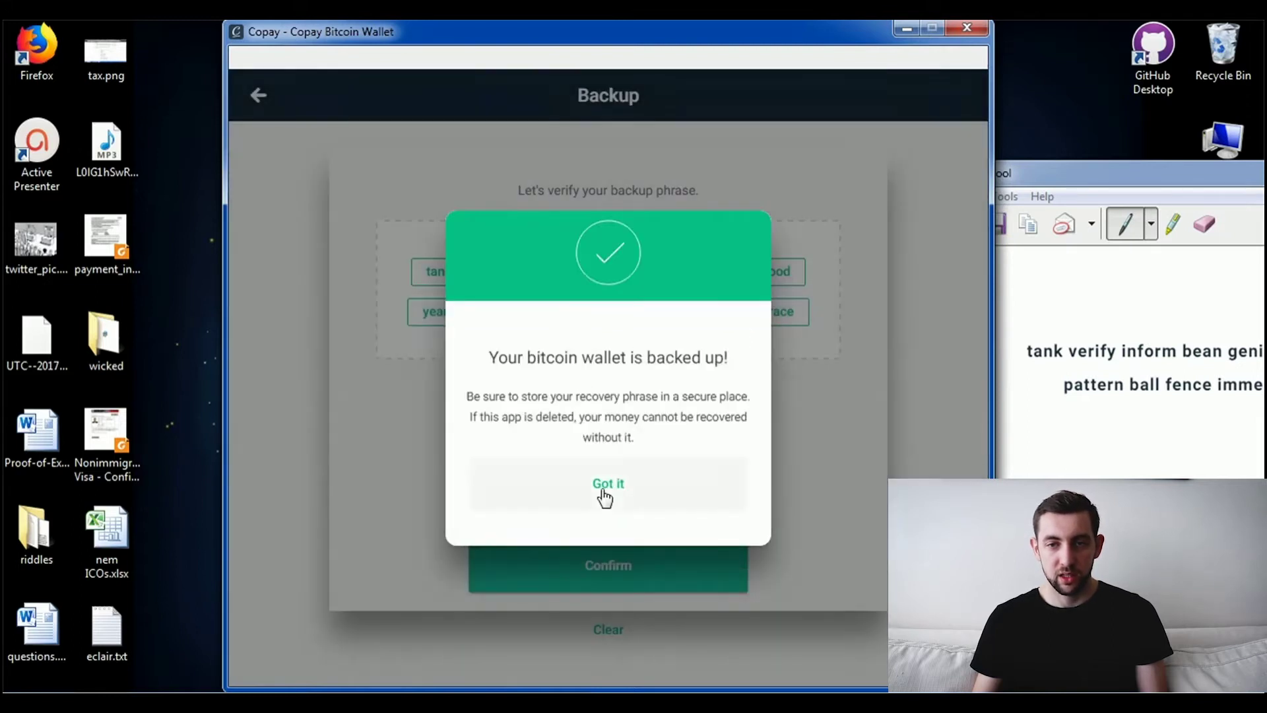
Dismiss the wallet backed-up success notice with Got it.
left_click(610, 481)
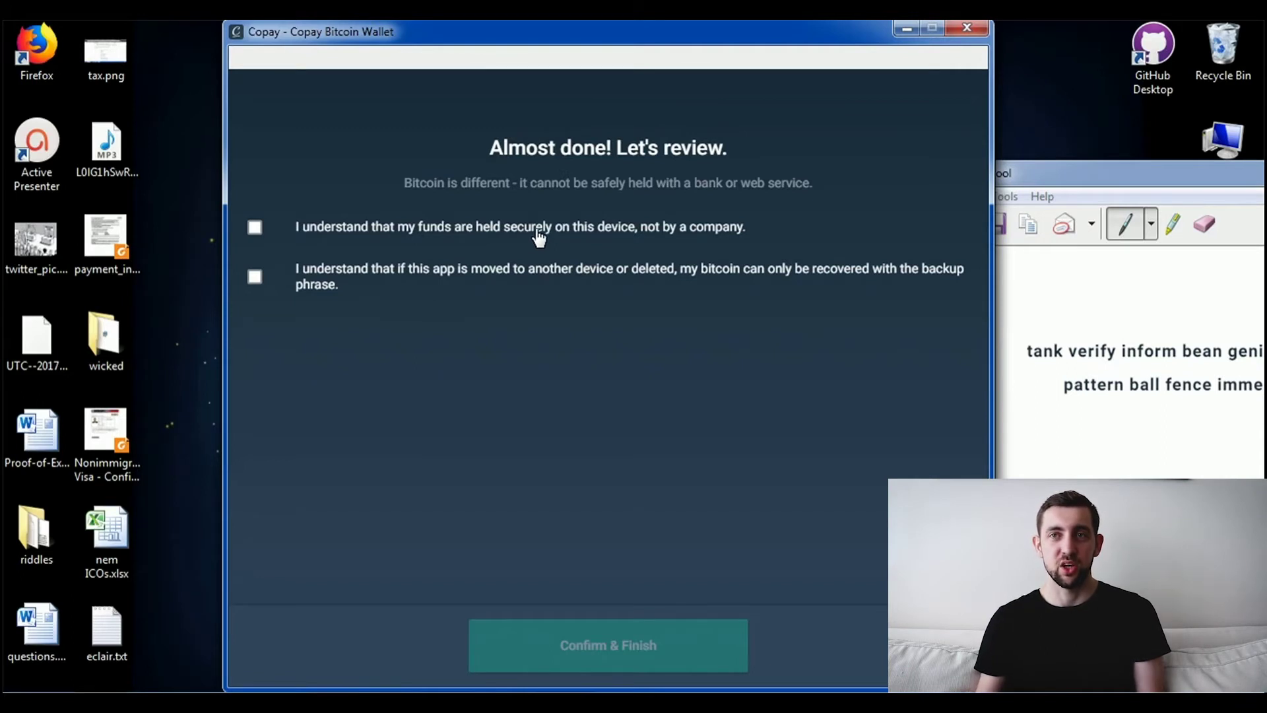
Tick both self-custody acknowledgements and the Terms of Use, then Confirm & Finish.
left_click(466, 236)
left_click(418, 274)
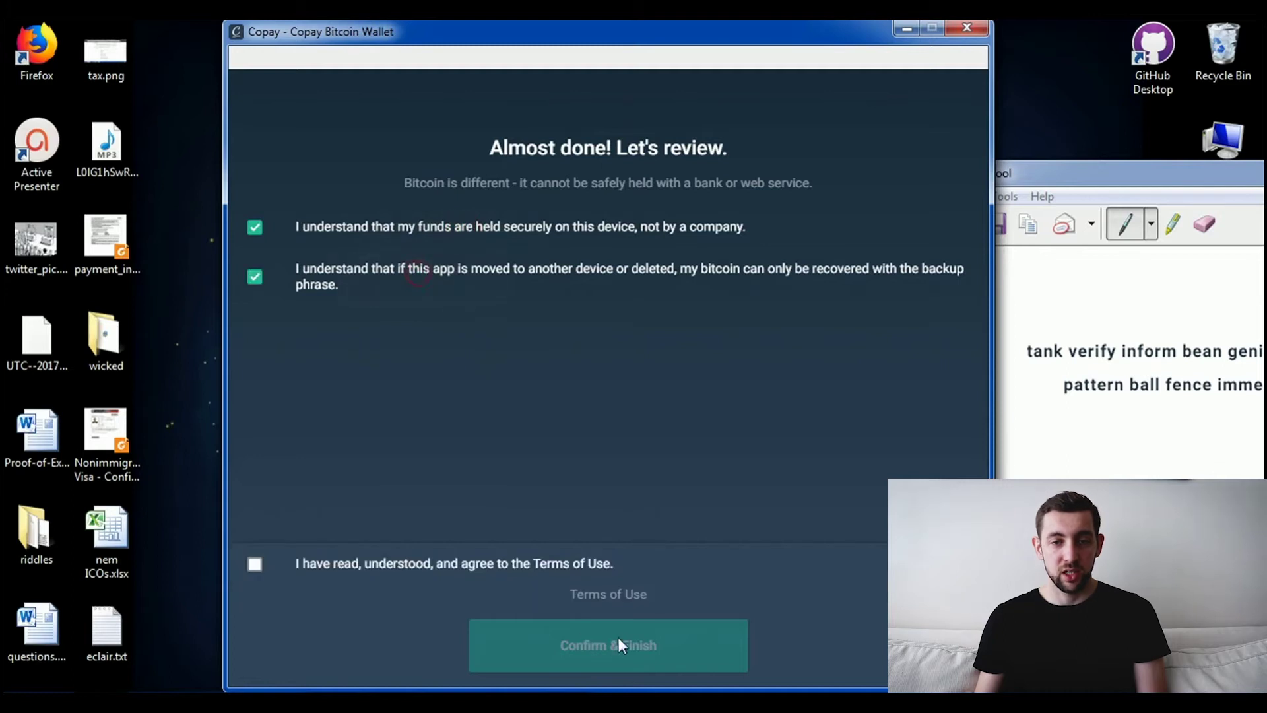
left_click(341, 562)
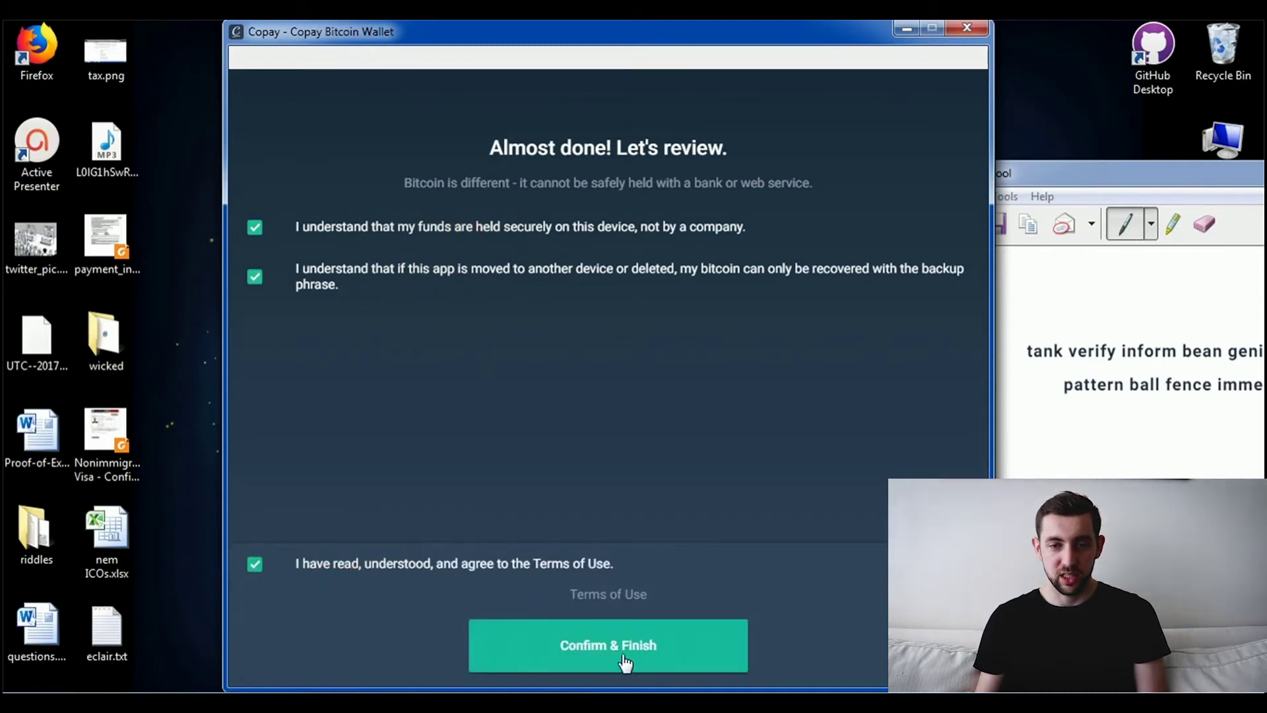
left_click(622, 638)
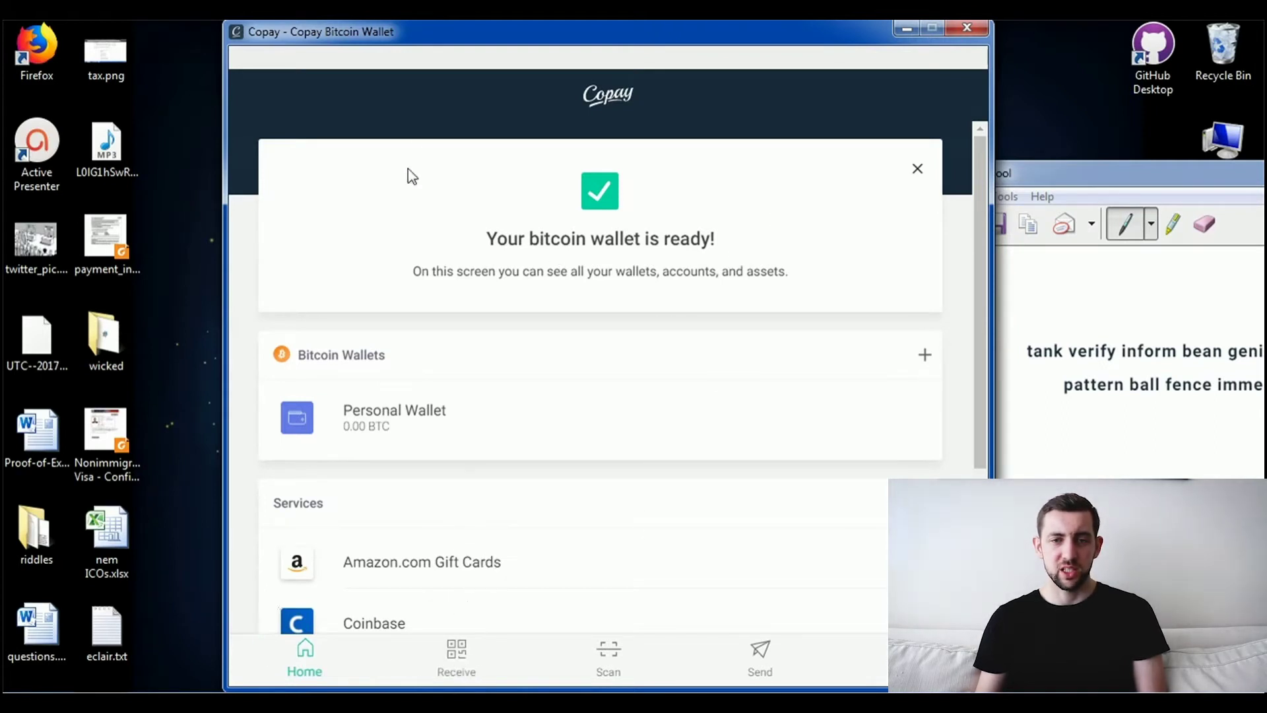
scroll(605, 482, "down", 3)
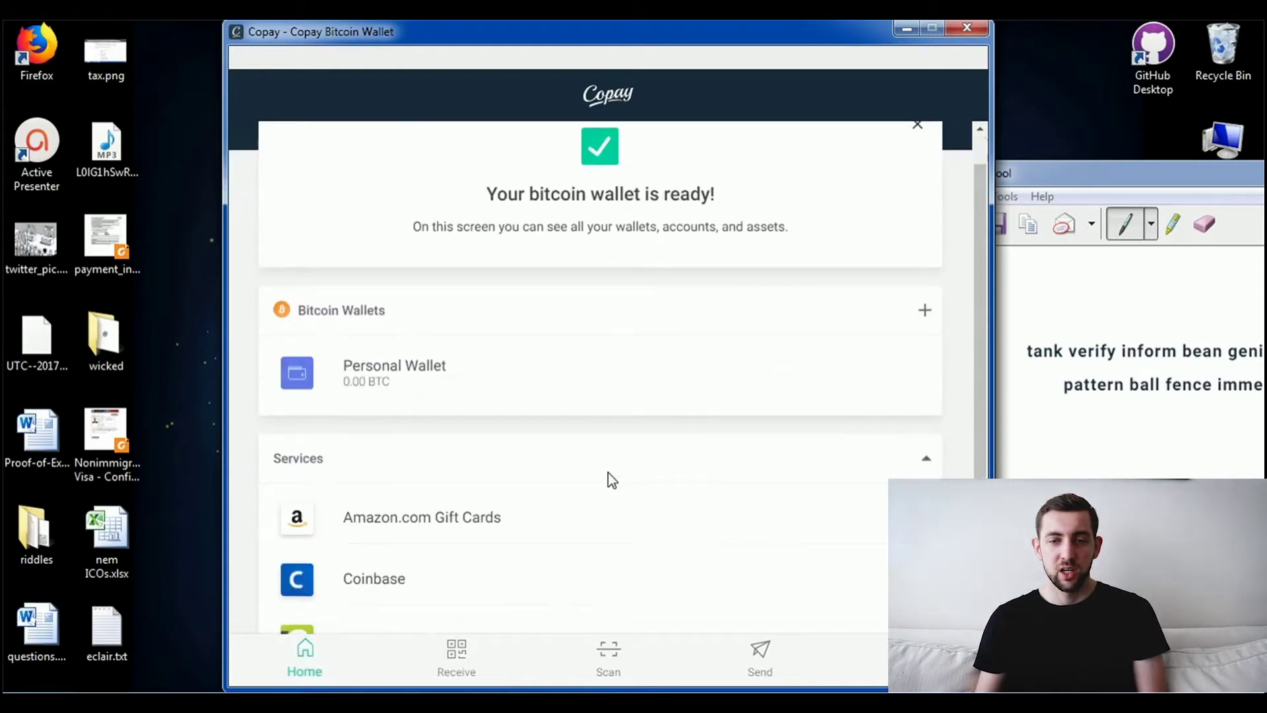
scroll(606, 481, "down", 2)
scroll(478, 603, "up", 3)
scroll(478, 604, "up", 2)
Copy the Personal Wallet's receive address, generate and copy a new one, then open Scan.
left_click(447, 656)
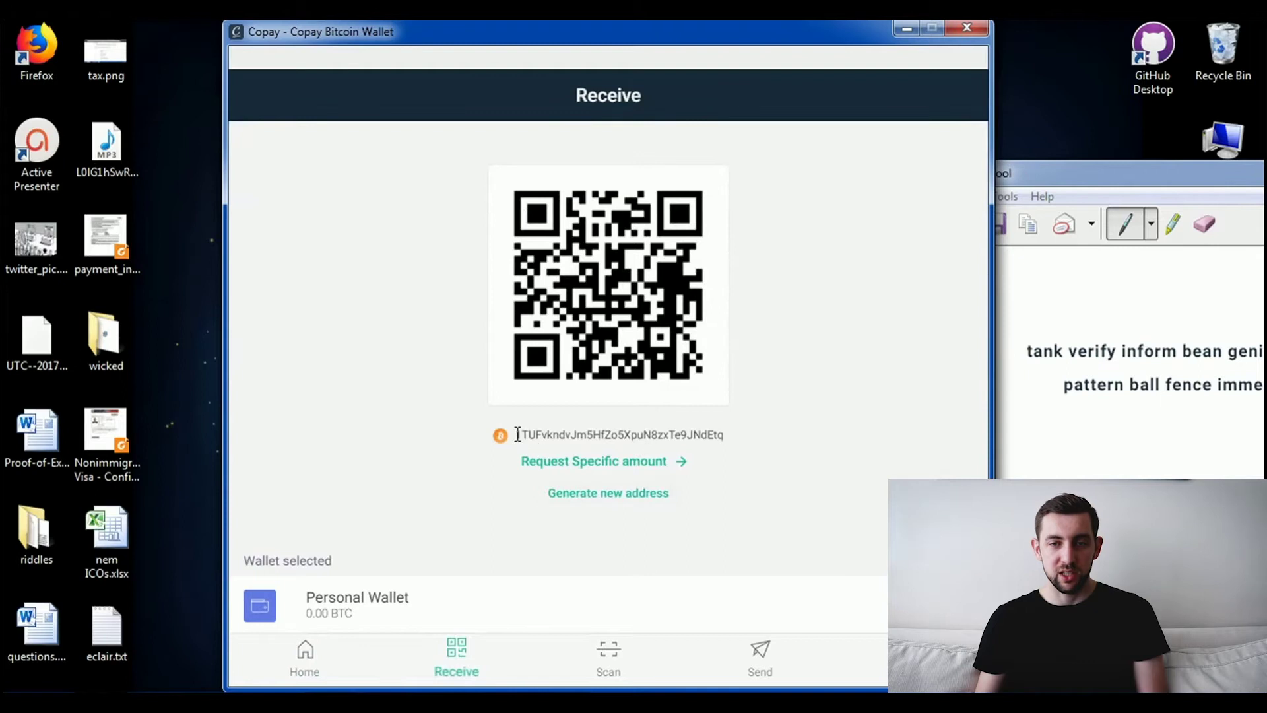
left_click(525, 434)
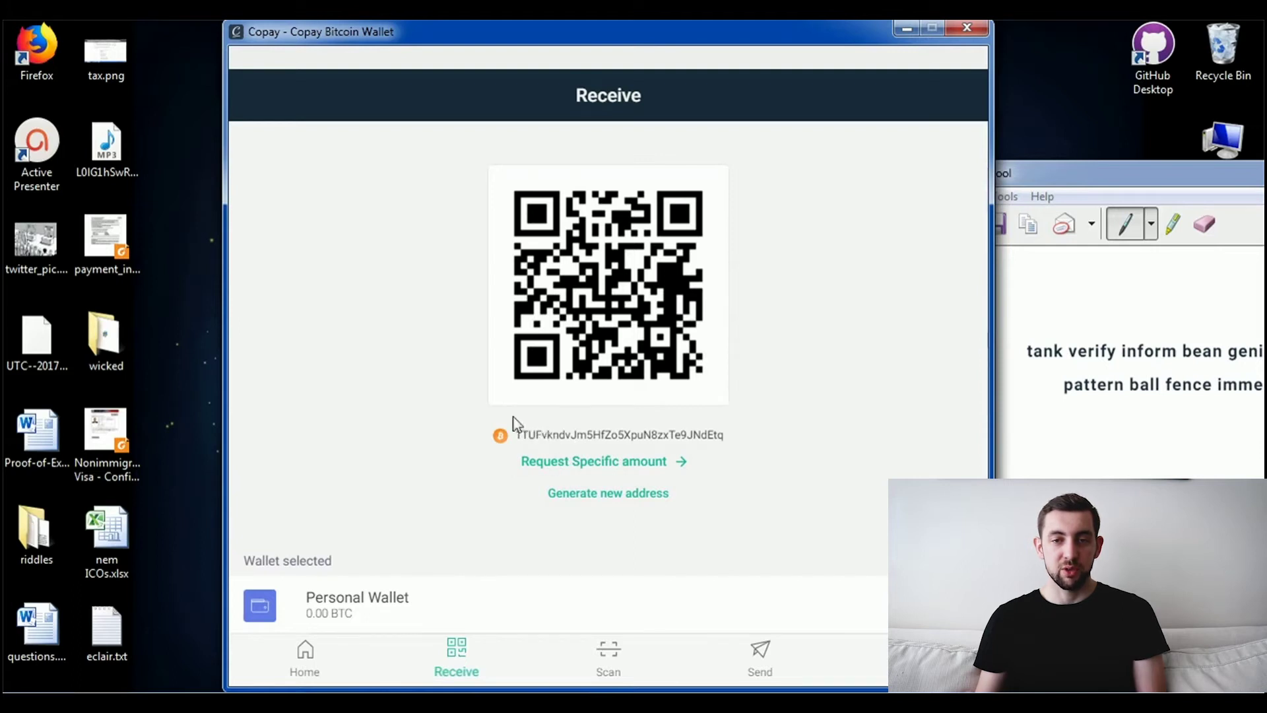
left_click(601, 495)
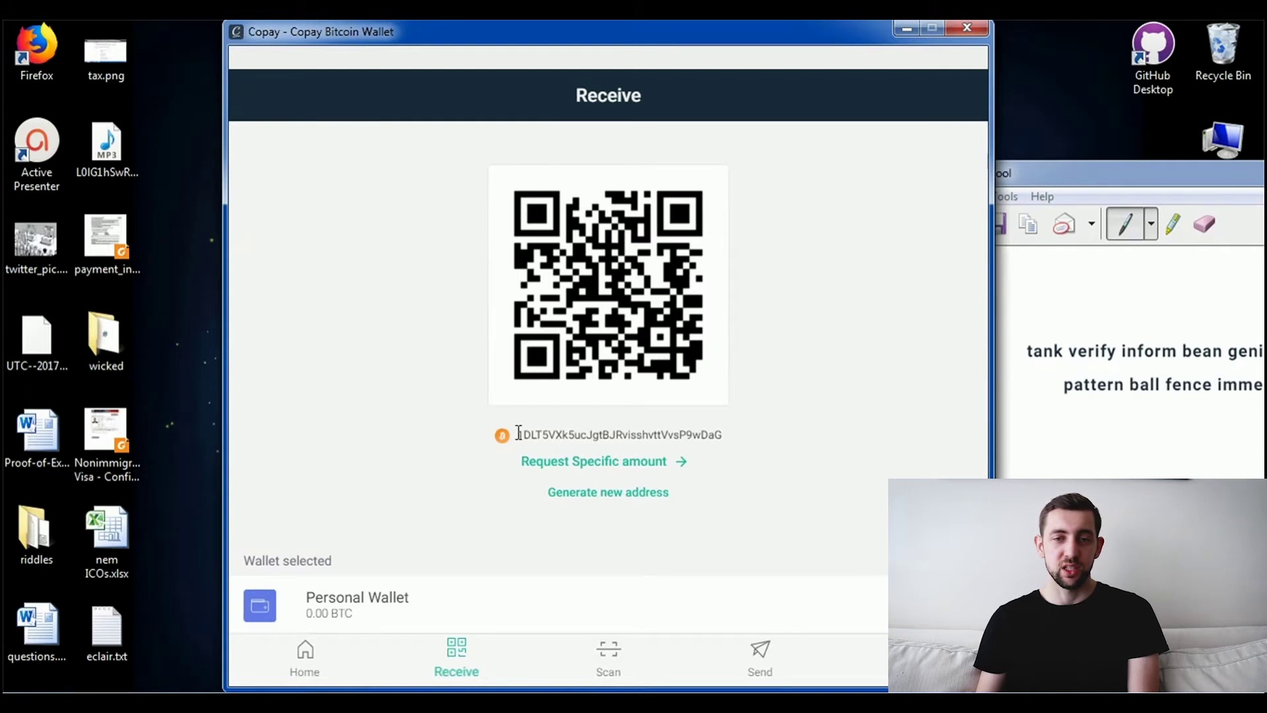
left_click(540, 433)
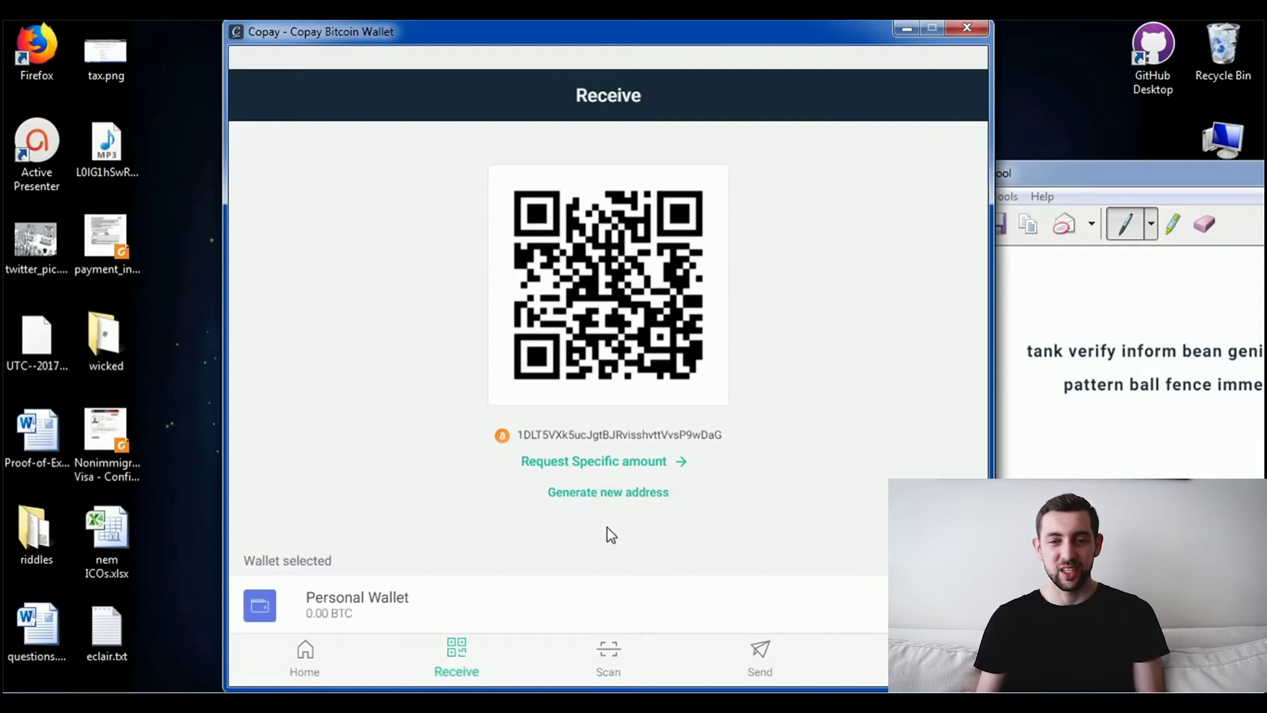
left_click(608, 651)
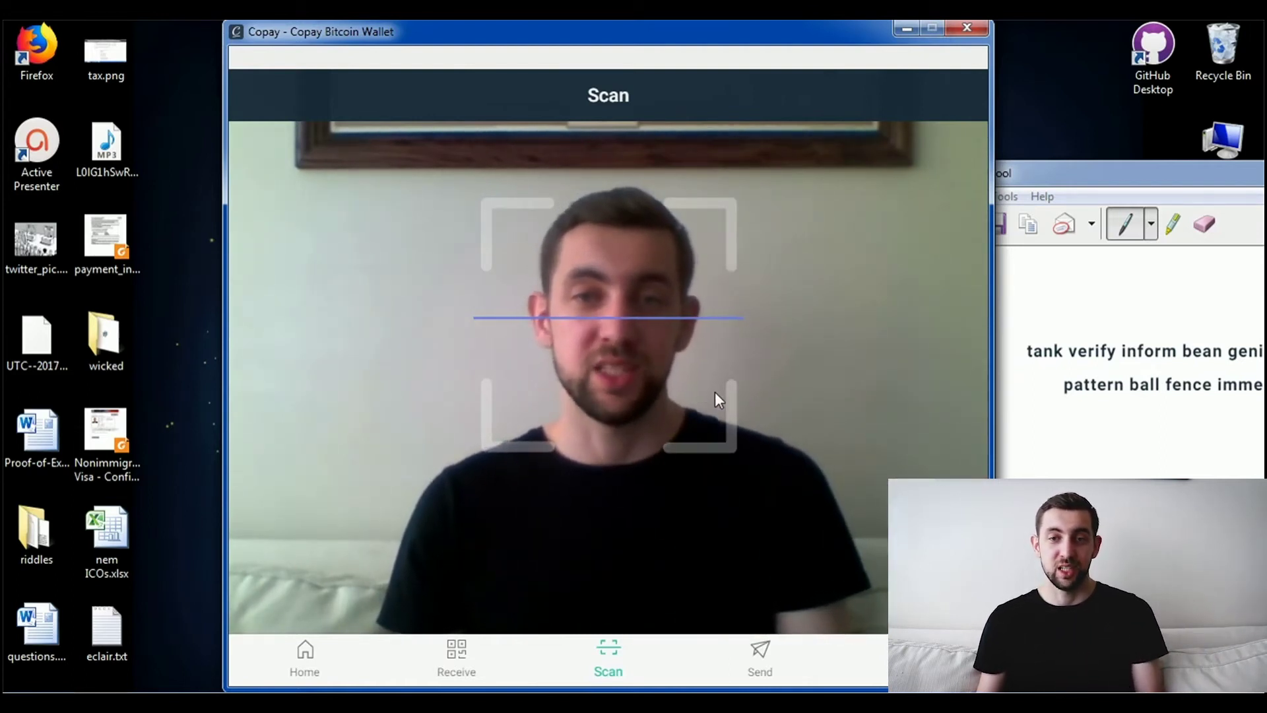
View the Send tab's recipient search, then go back to the Home tab.
left_click(776, 669)
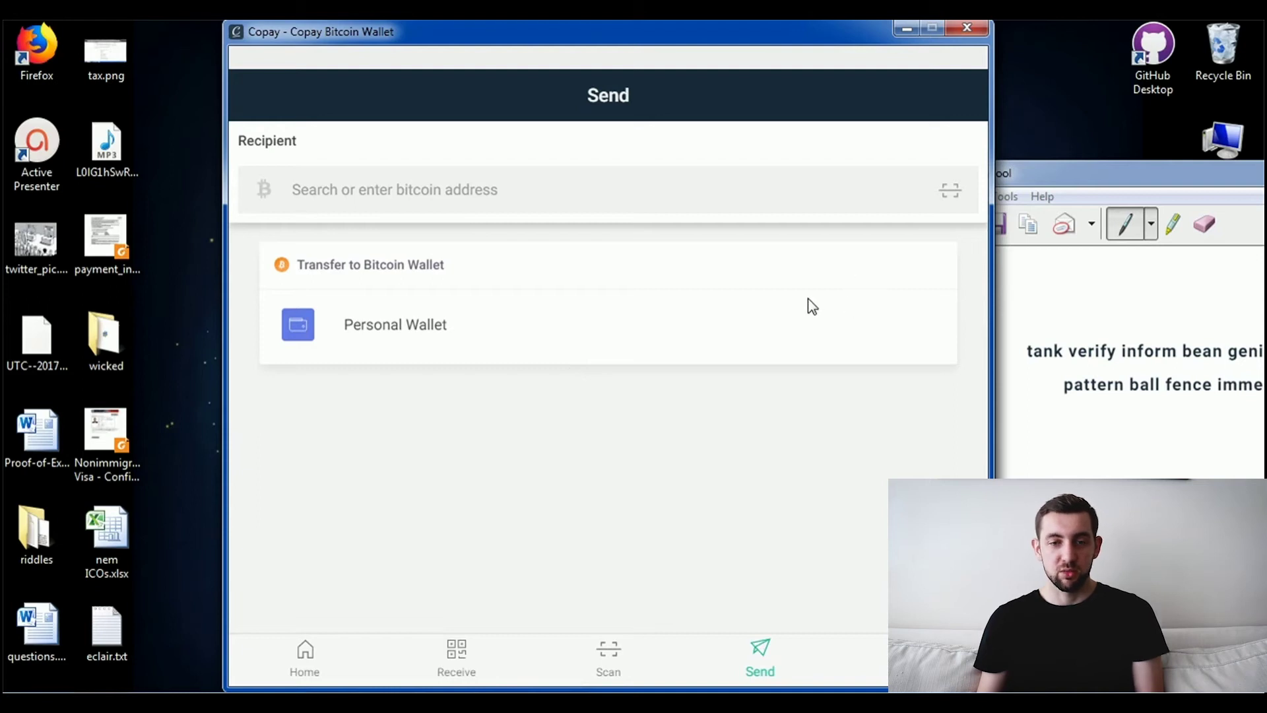
left_click(307, 656)
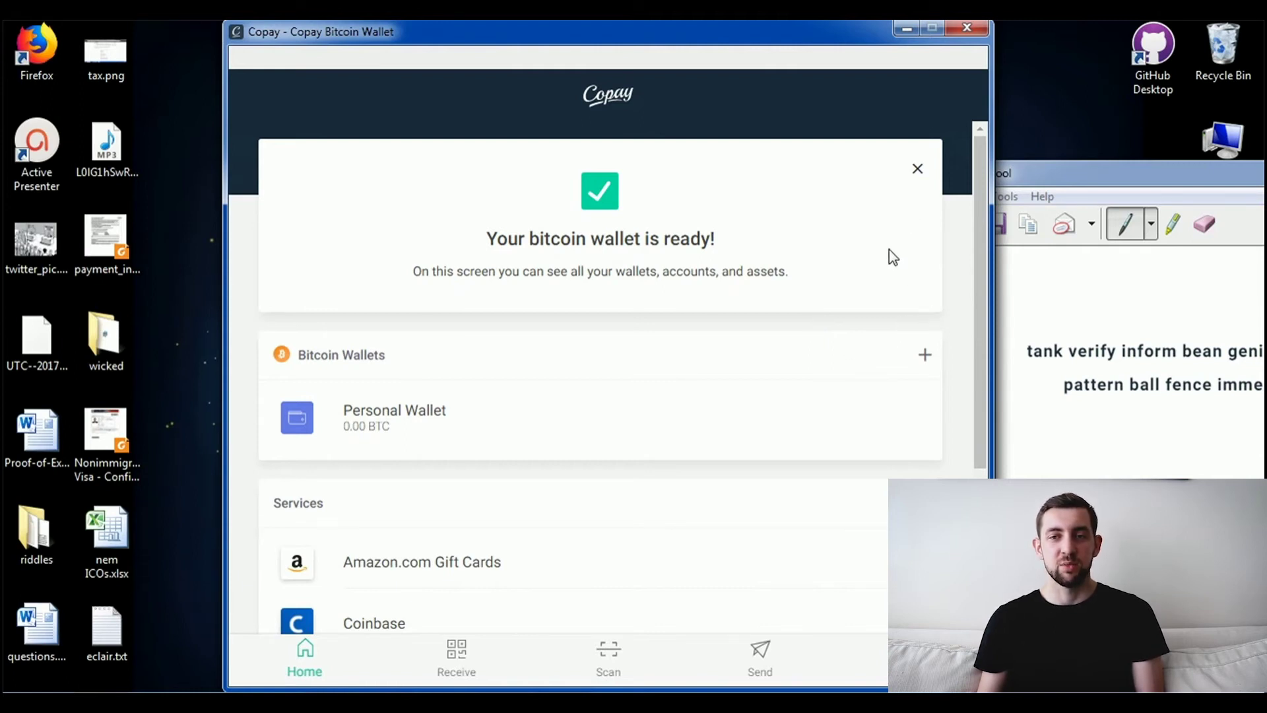
Add a wallet with the + beside Bitcoin Wallets and choose Create shared wallet.
left_click(923, 358)
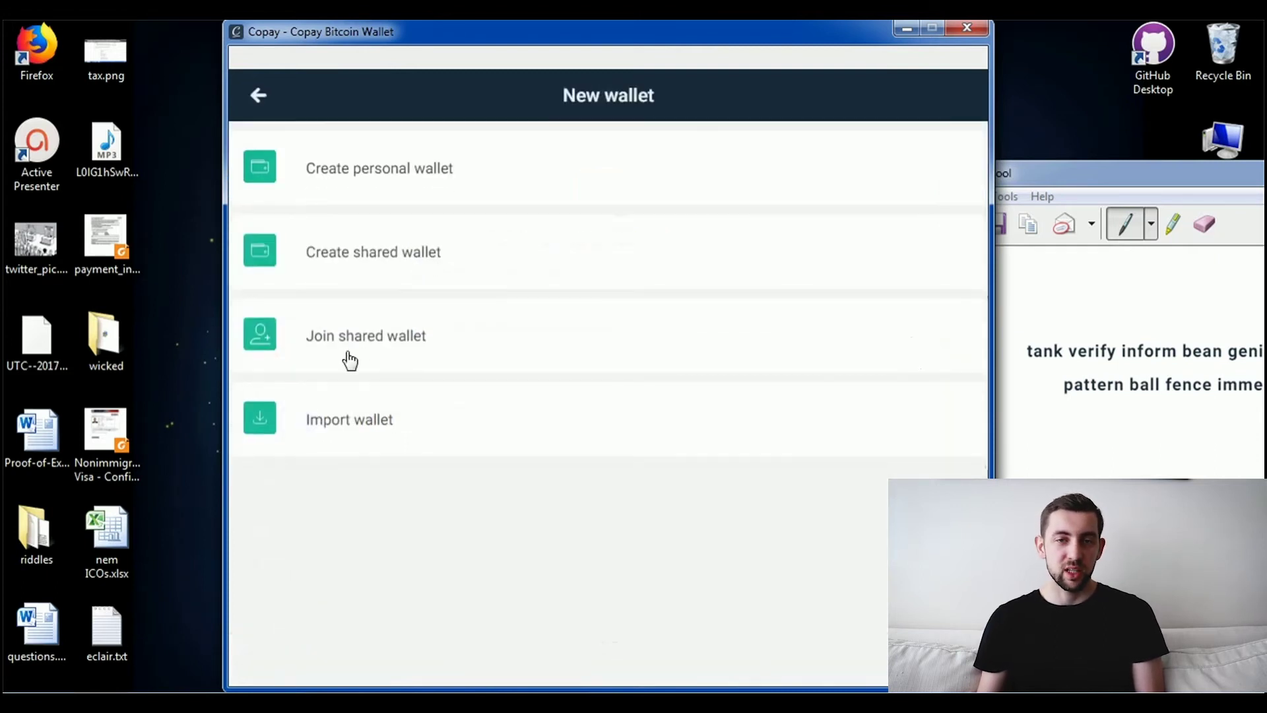
left_click(367, 254)
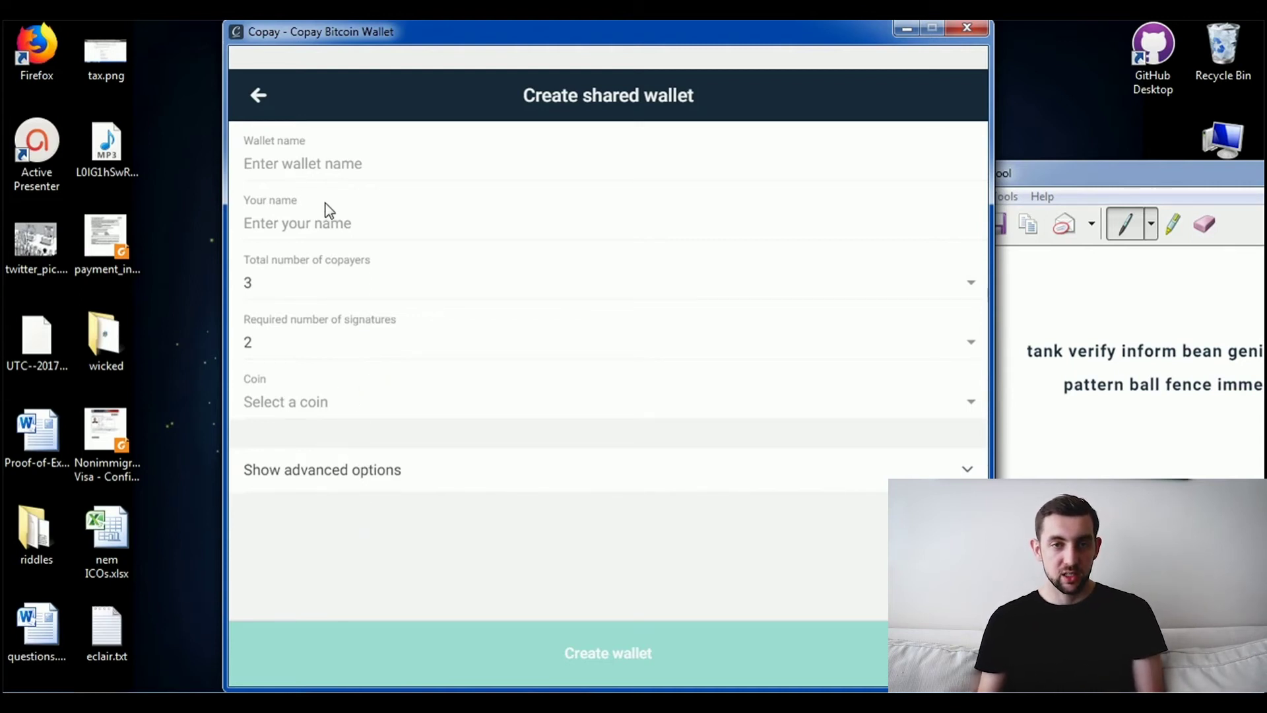
Enter the wallet name Tony and your own name, and choose Bitcoin (BTC) as the coin.
left_click(316, 162)
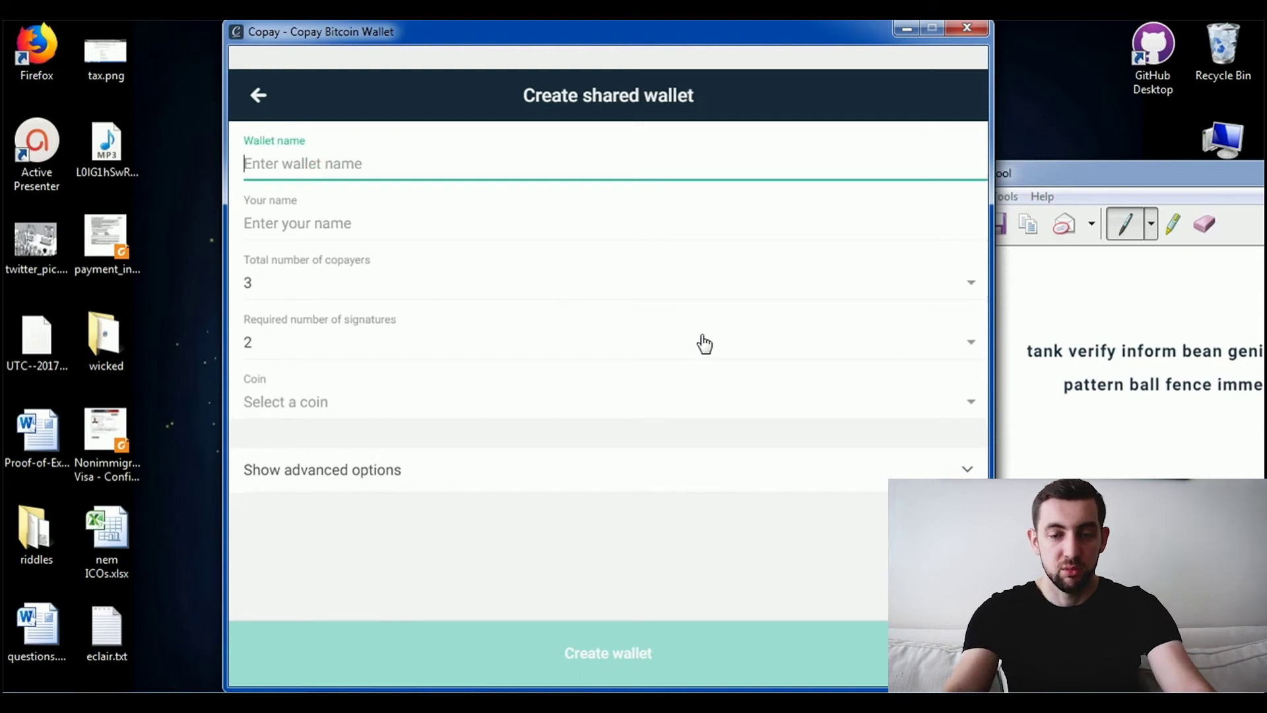
type("Tony")
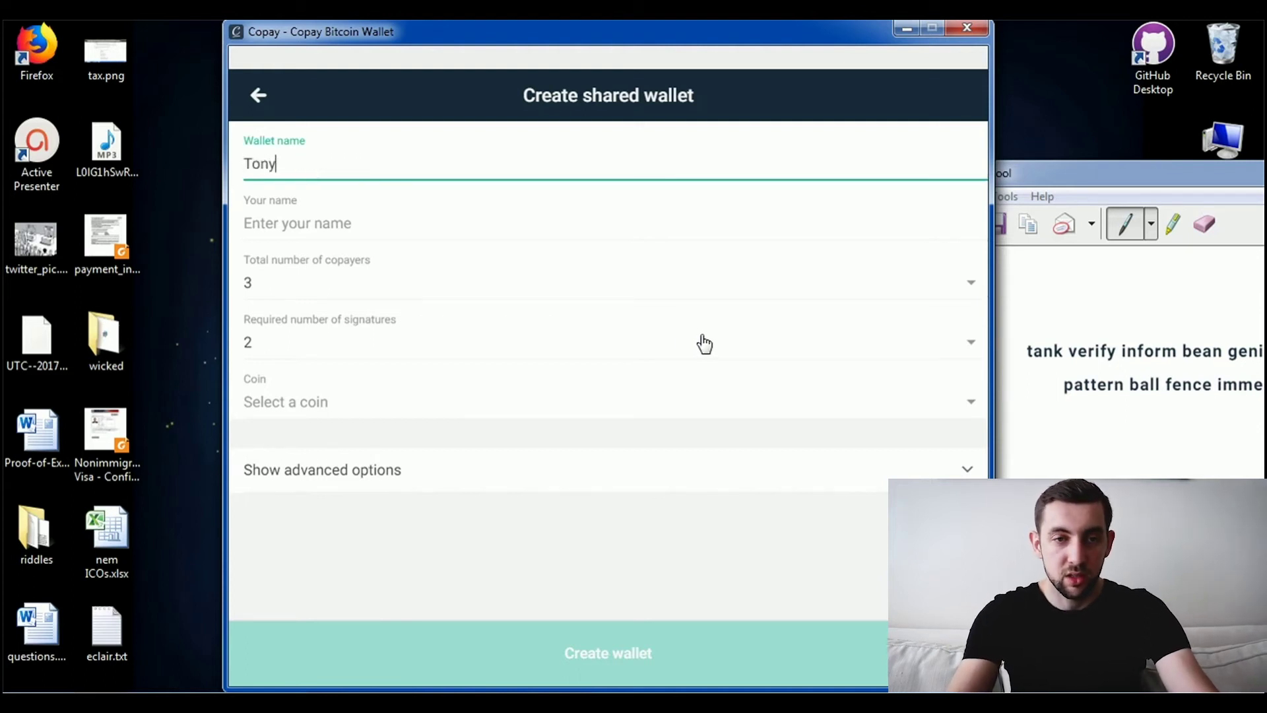
left_click(286, 225)
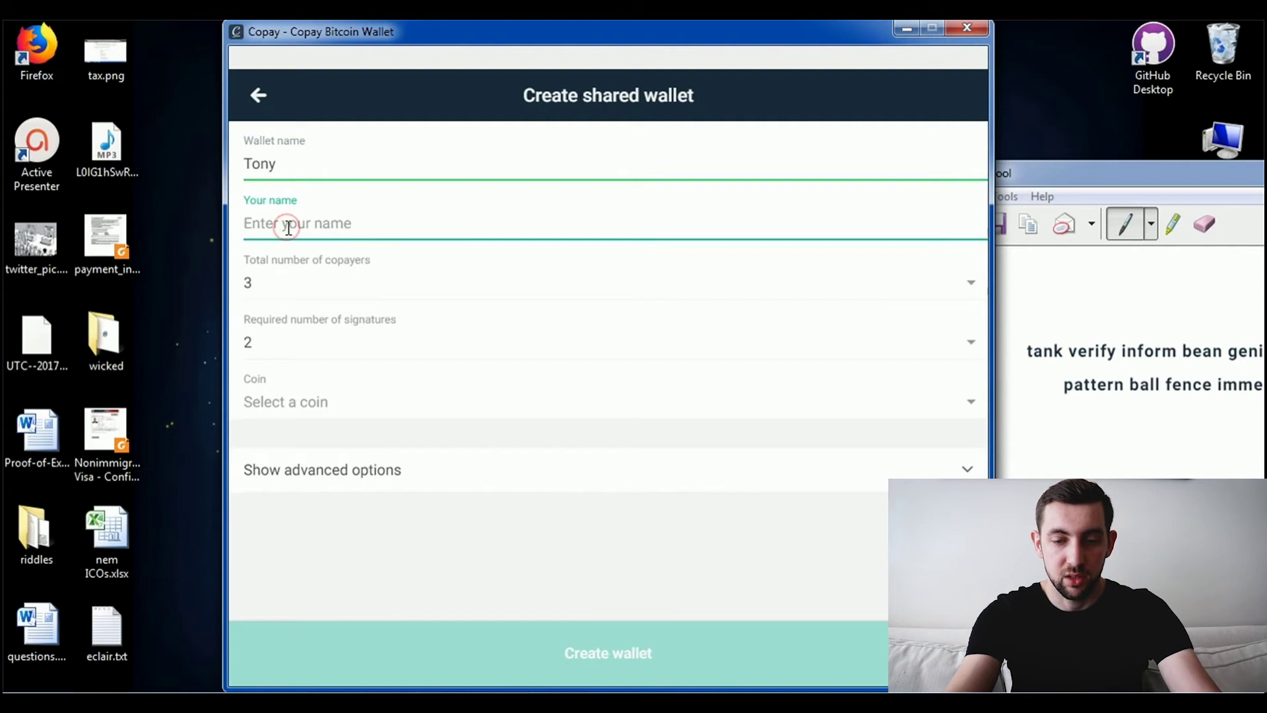
type("Tony")
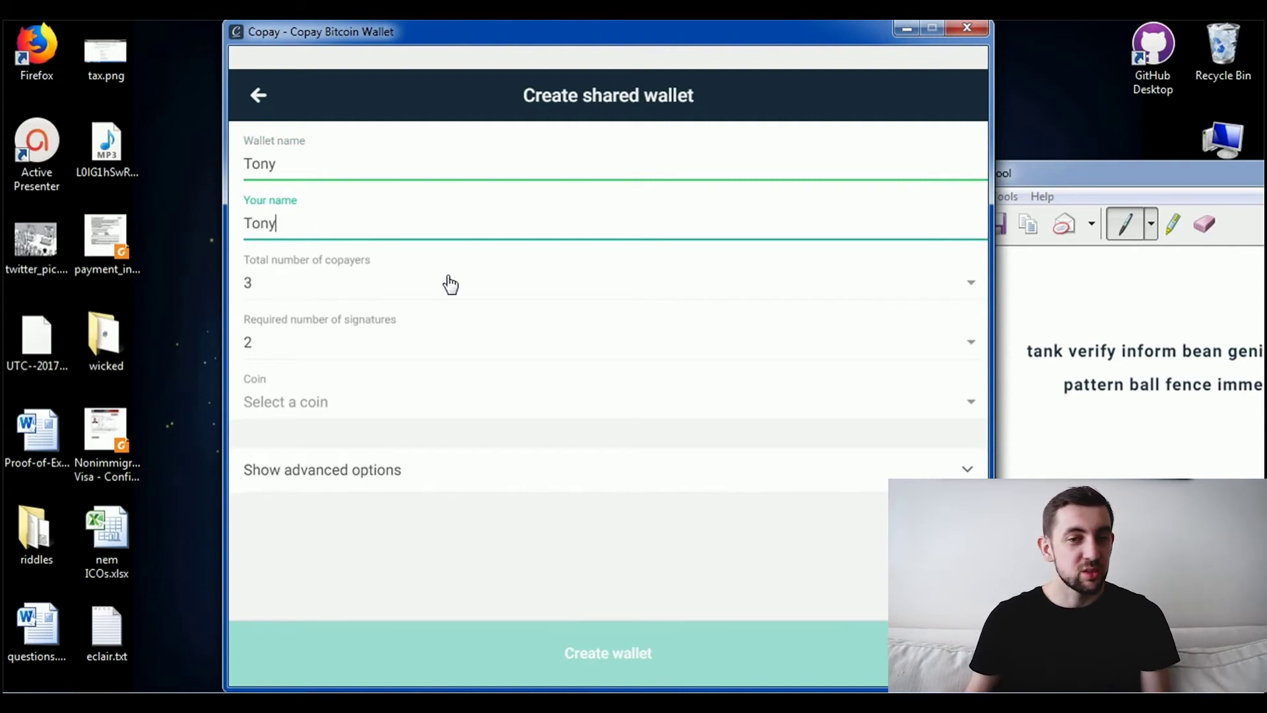
left_click(313, 405)
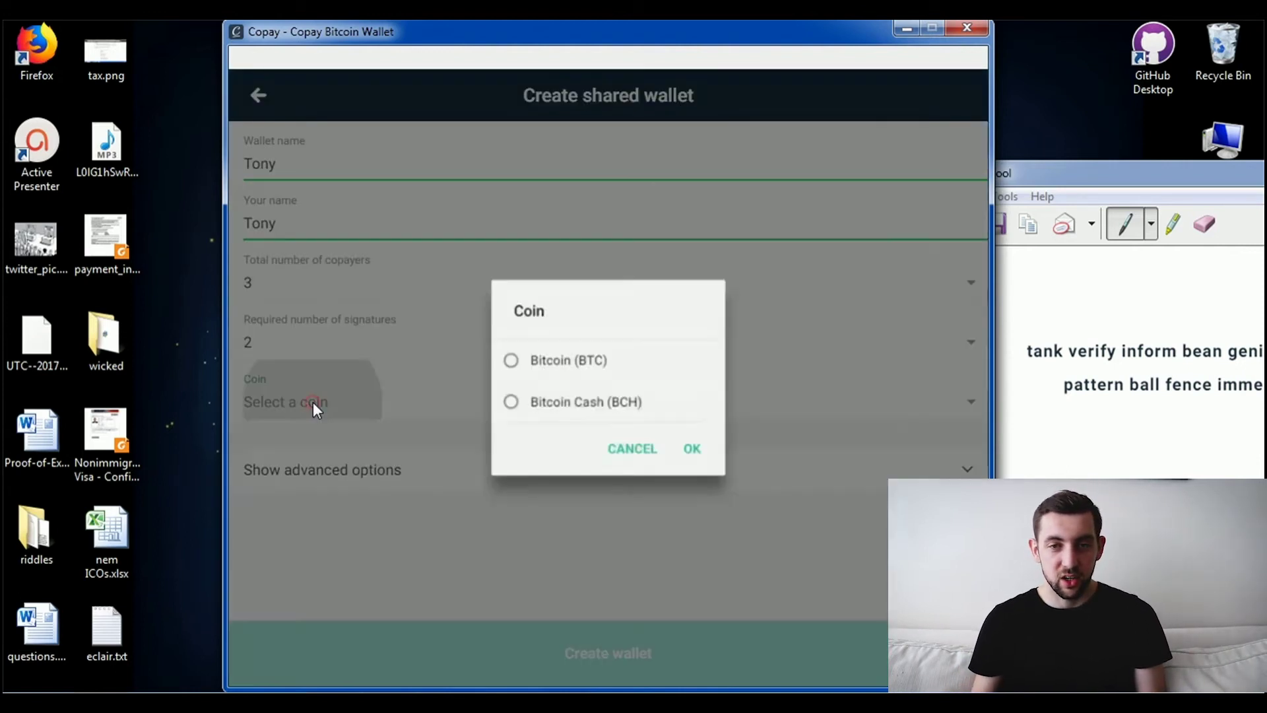
left_click(583, 364)
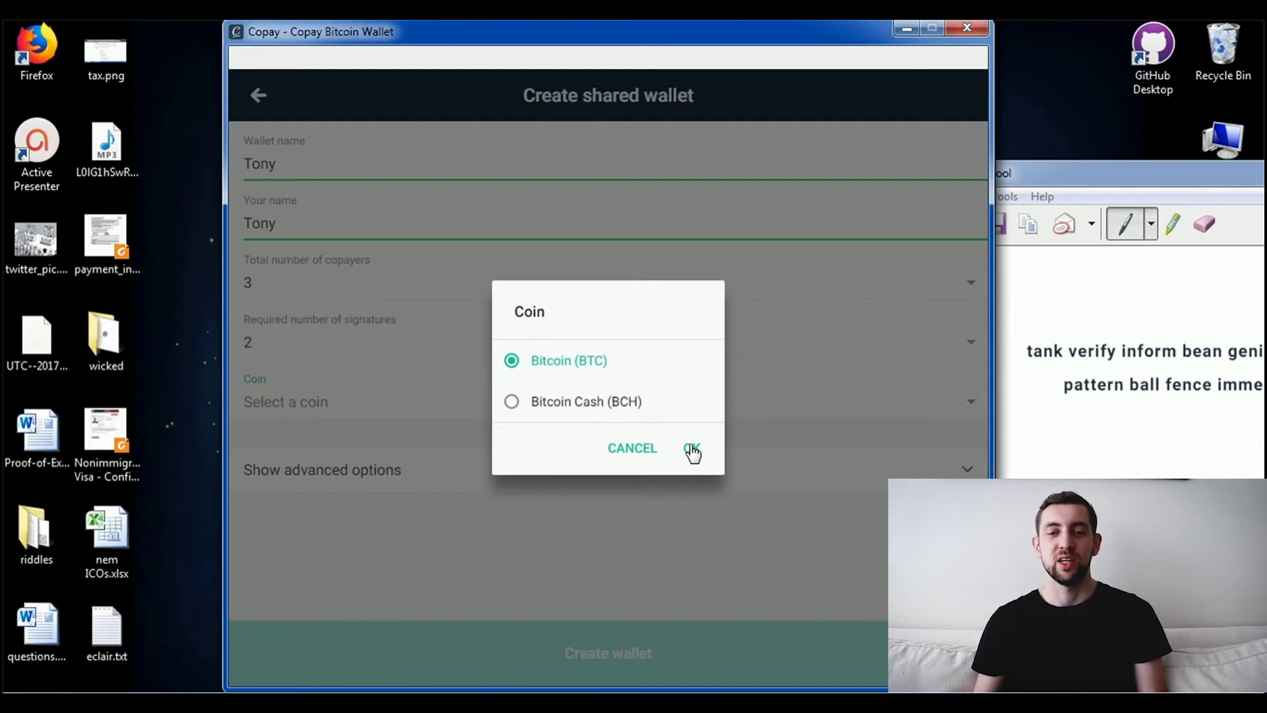
left_click(691, 452)
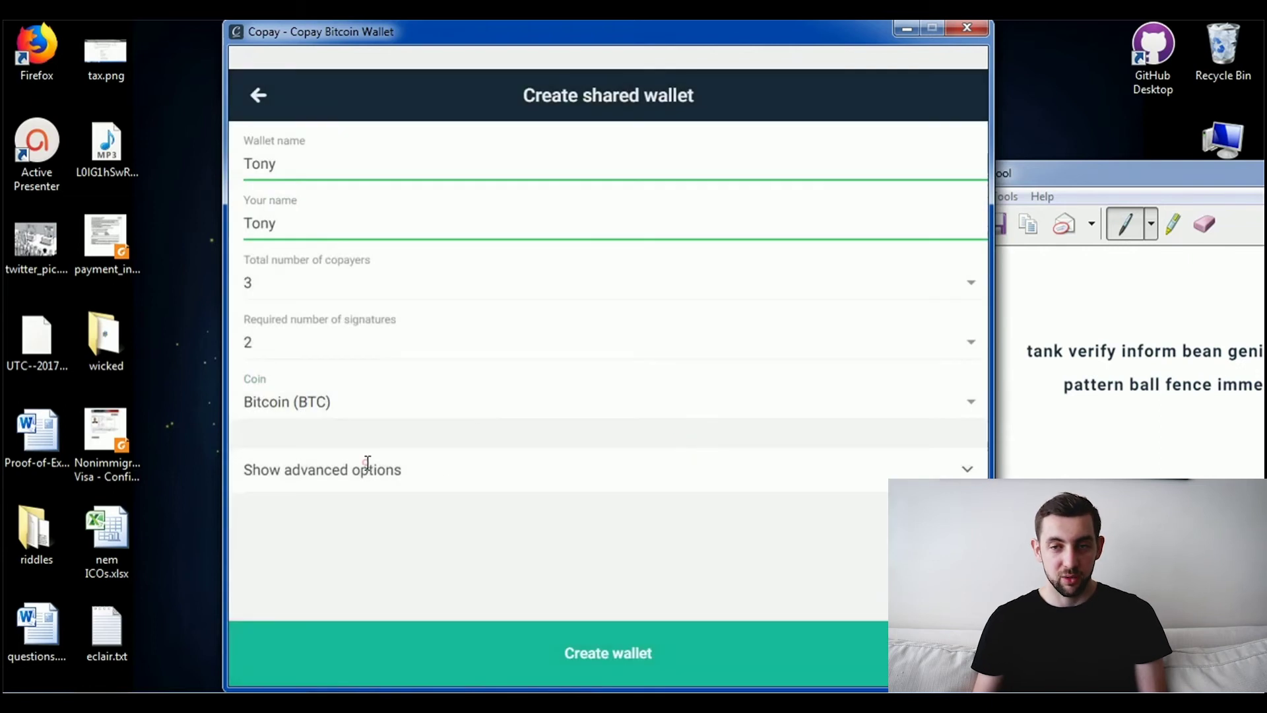
Keep the wallet key Random in the advanced options and submit the Tony wallet for creation.
left_click(366, 464)
scroll(504, 526, "down", 2)
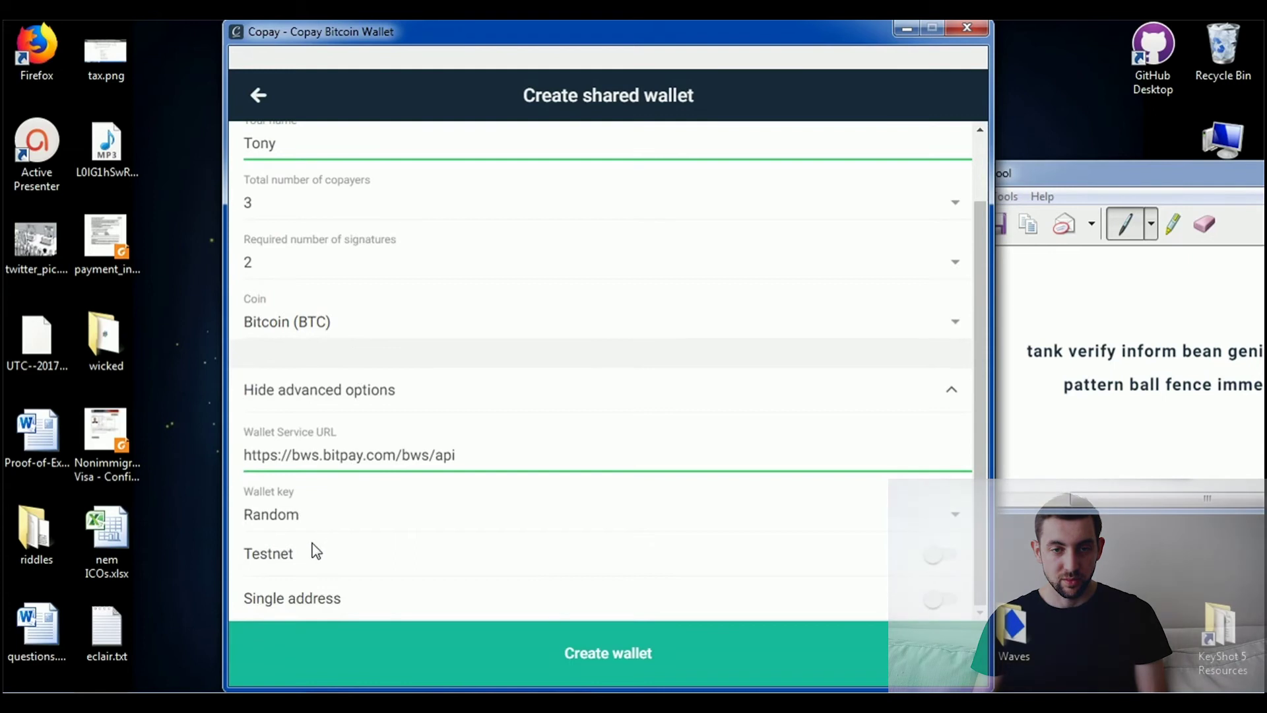
left_click(933, 558)
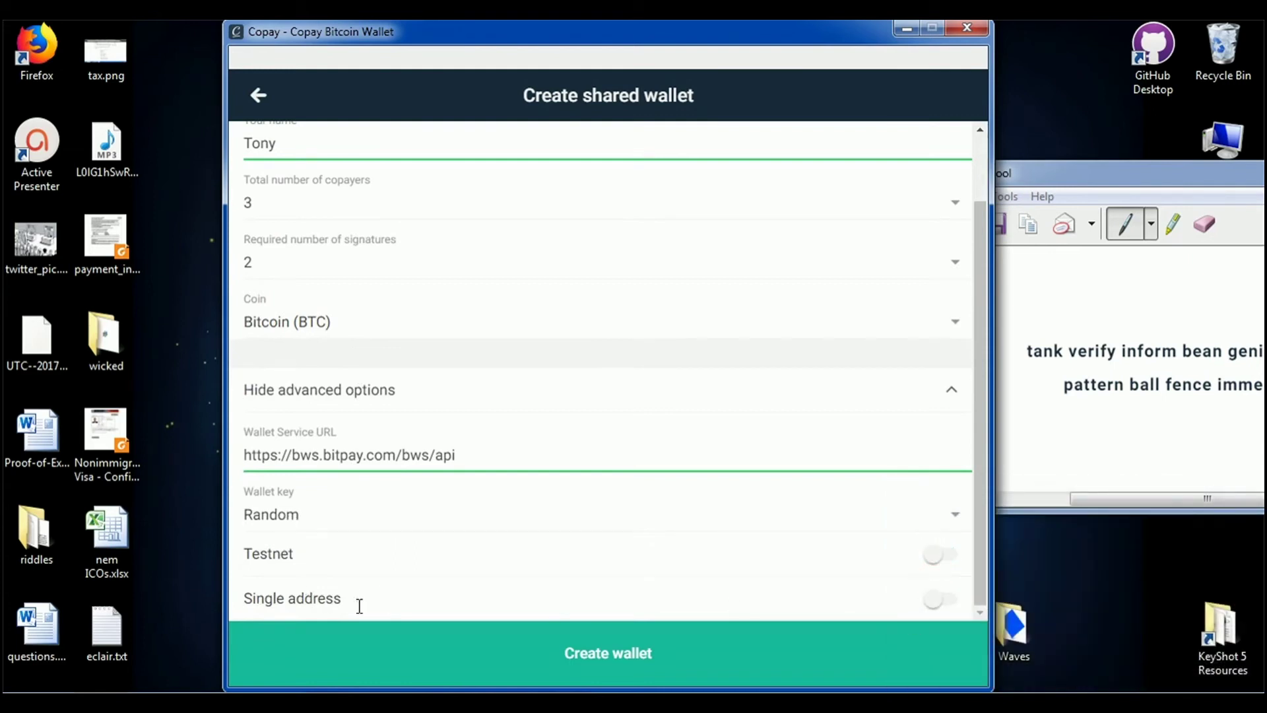
left_click(953, 518)
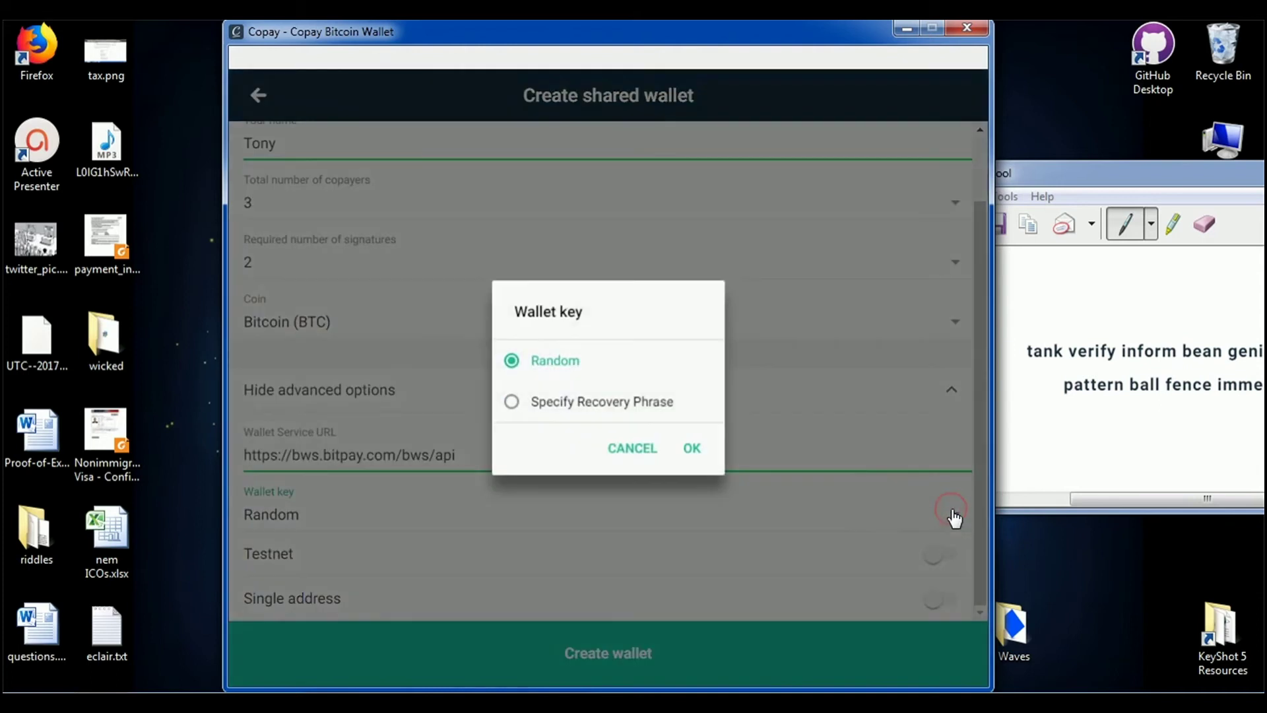
left_click(694, 449)
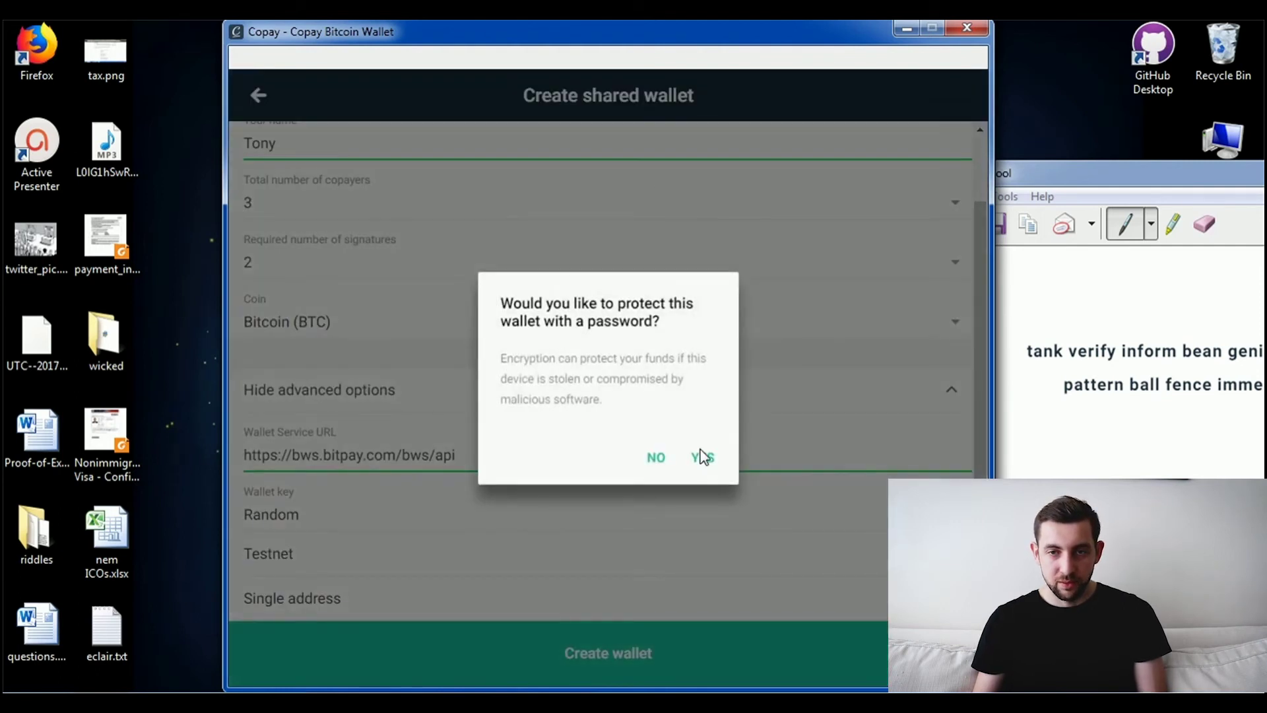
Decline password protection and confirm creating Tony without encryption.
left_click(651, 458)
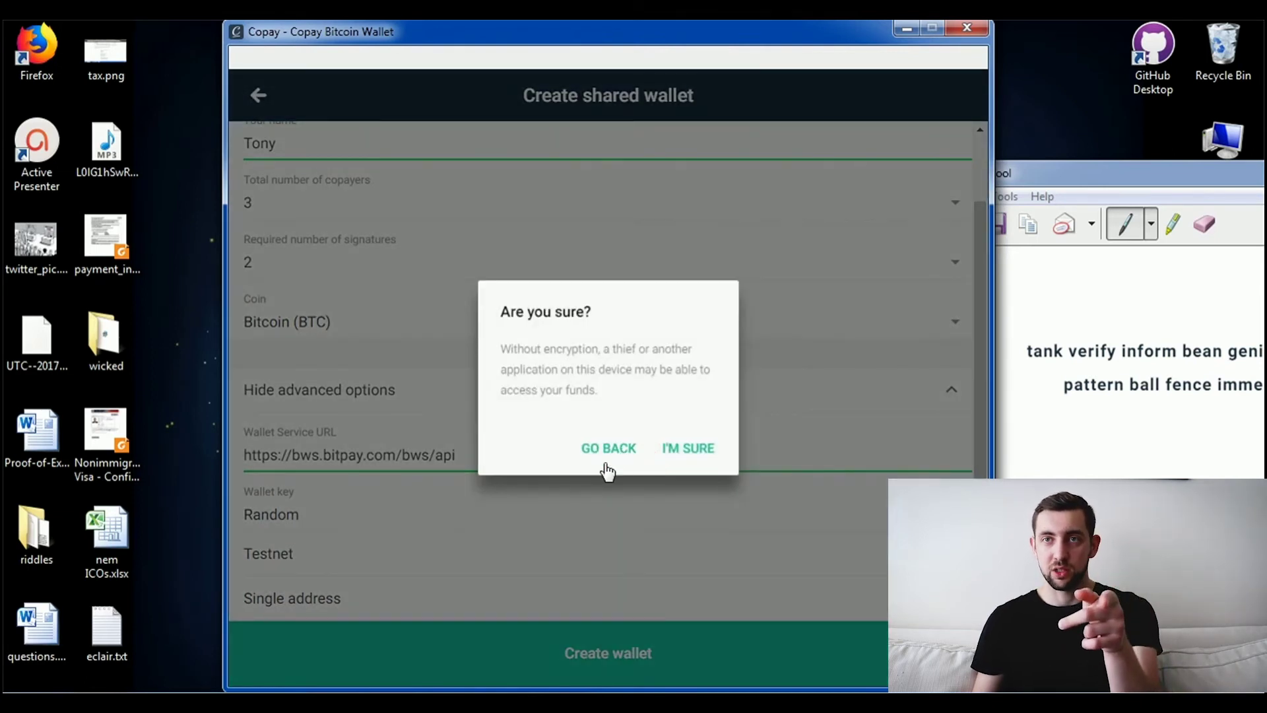
left_click(673, 452)
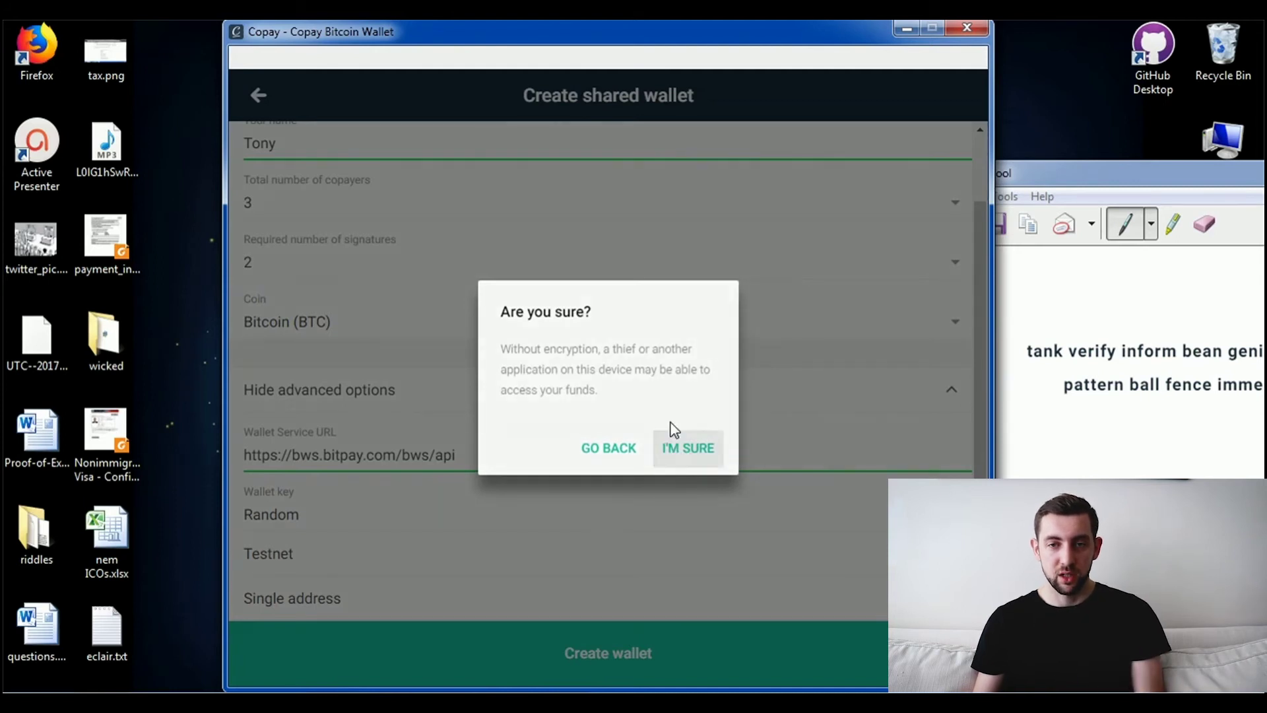
left_click(686, 454)
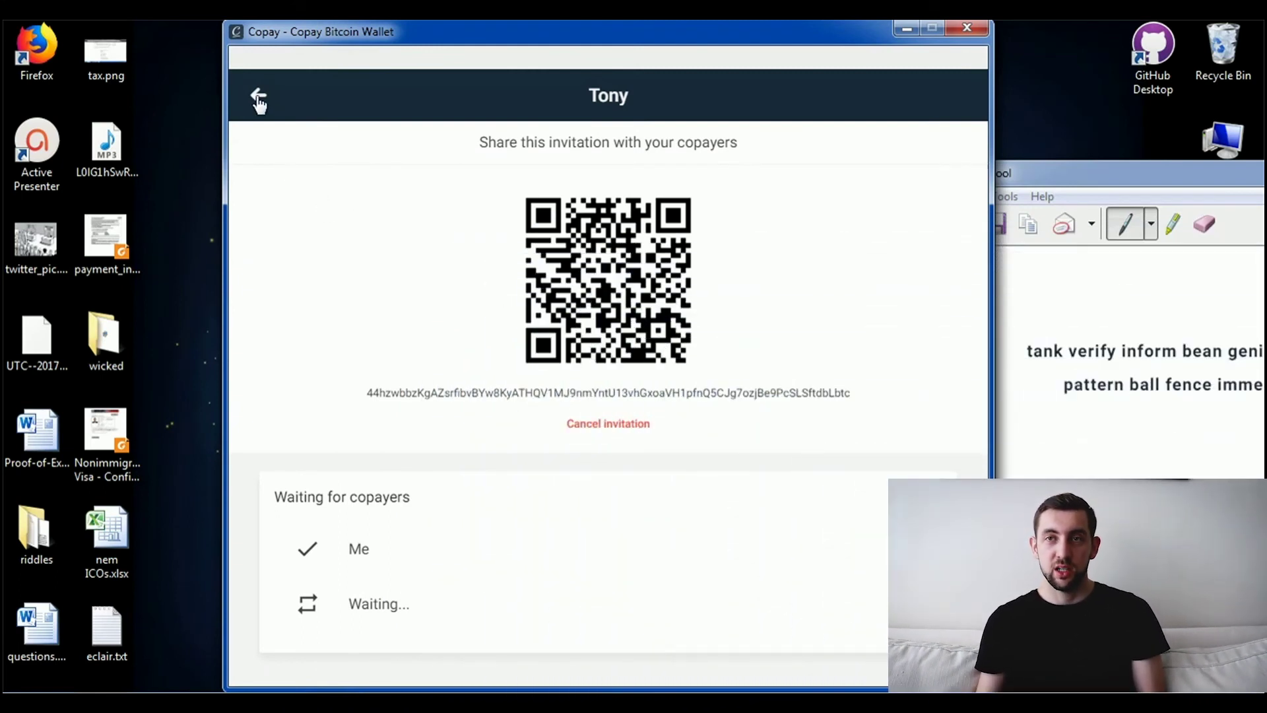
View Tony's invitation page from Home, then return and switch to Settings.
left_click(257, 99)
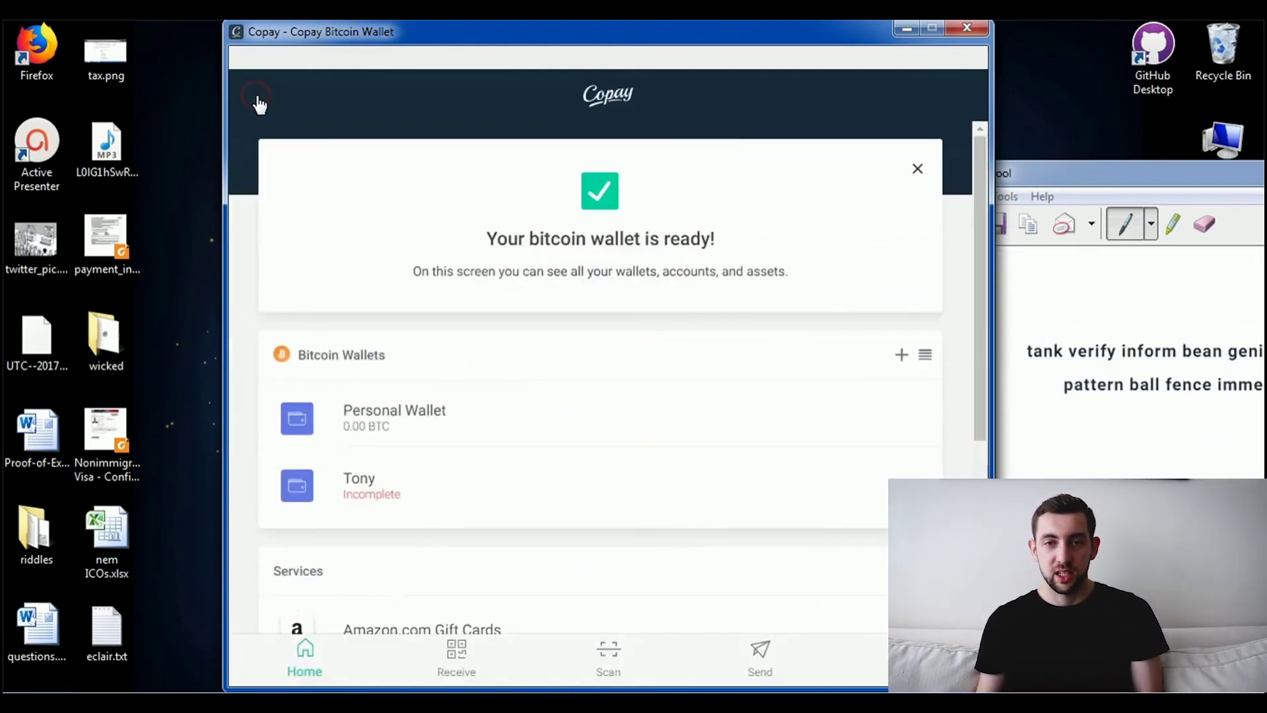
left_click(367, 485)
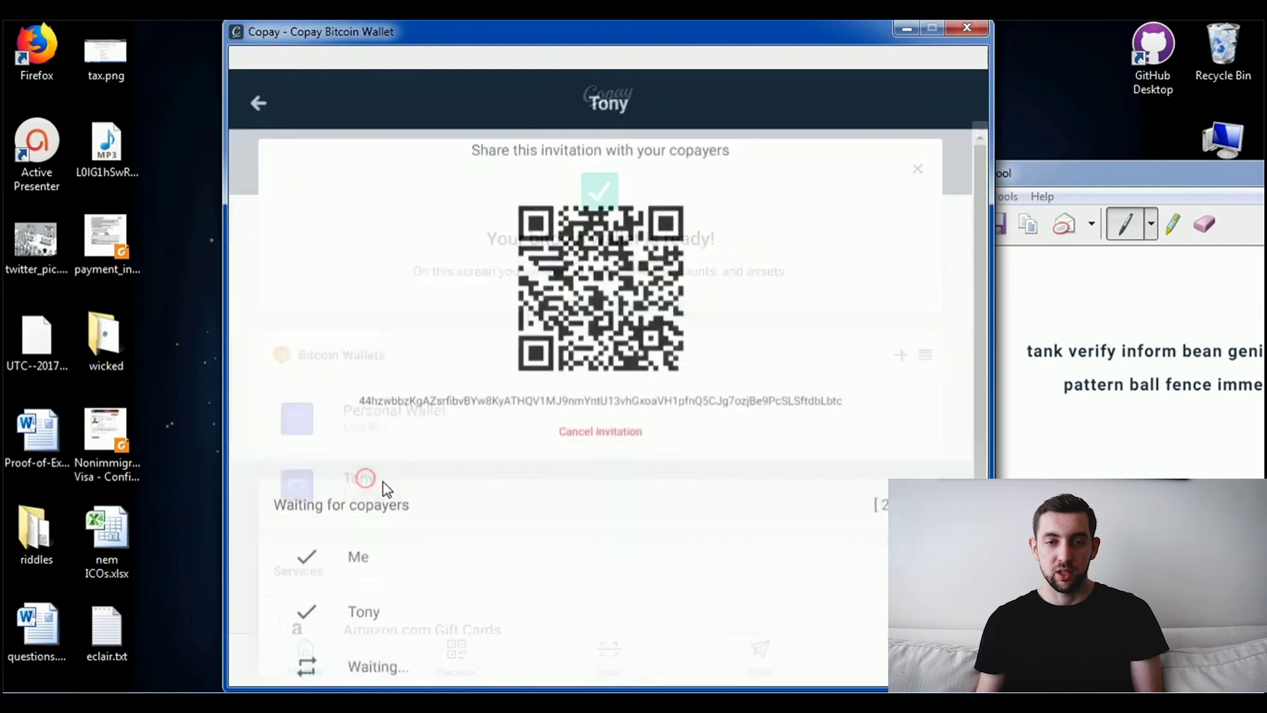
scroll(461, 507, "down", 1)
scroll(594, 487, "down", 1)
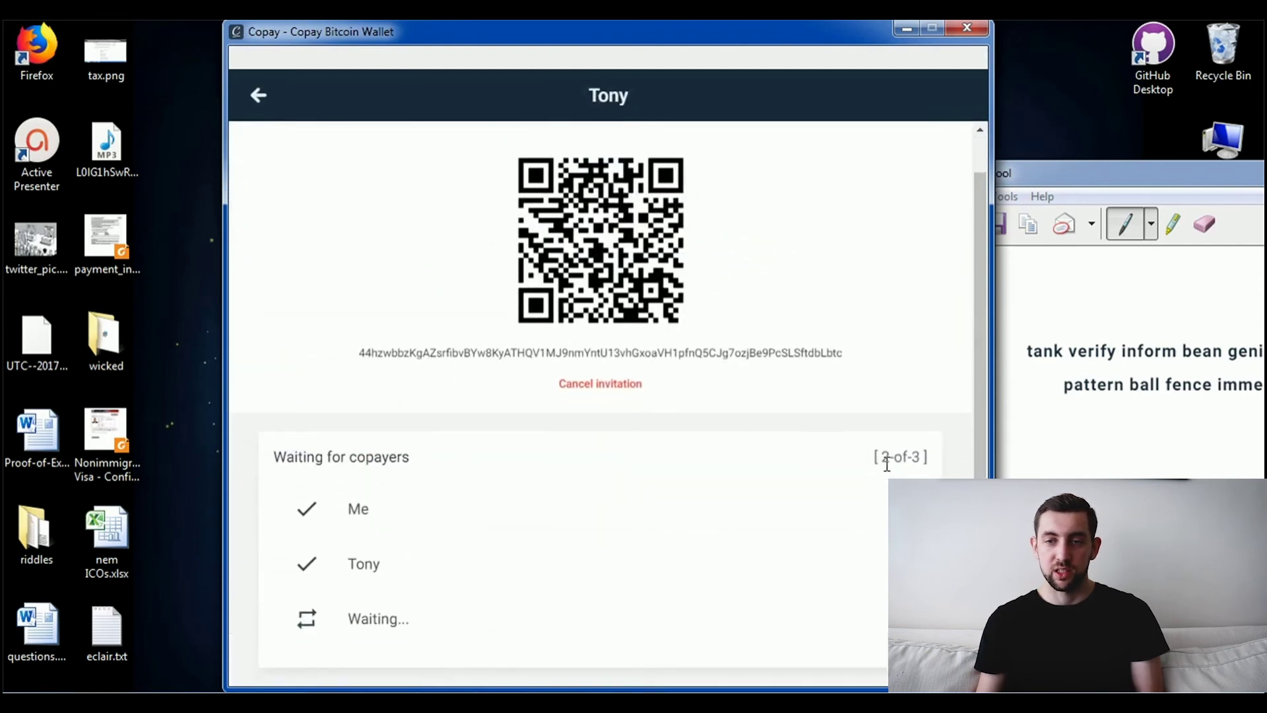
left_click(257, 100)
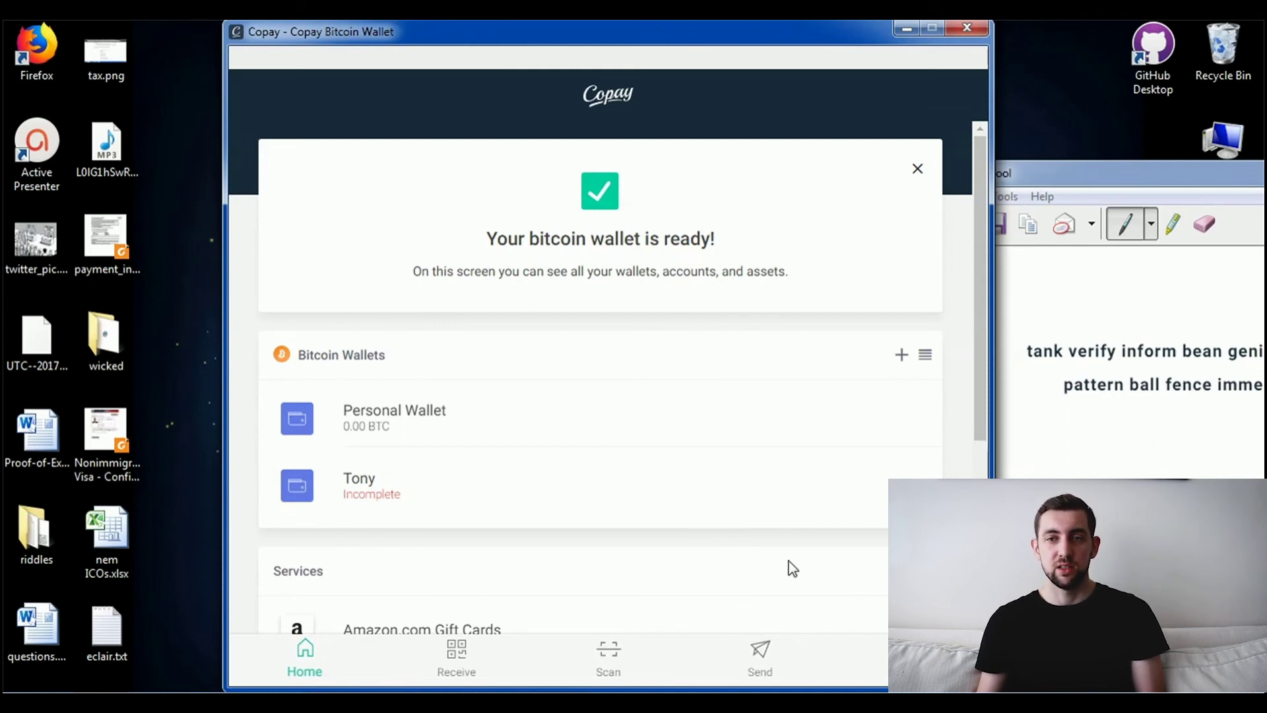
scroll(748, 586, "down", 3)
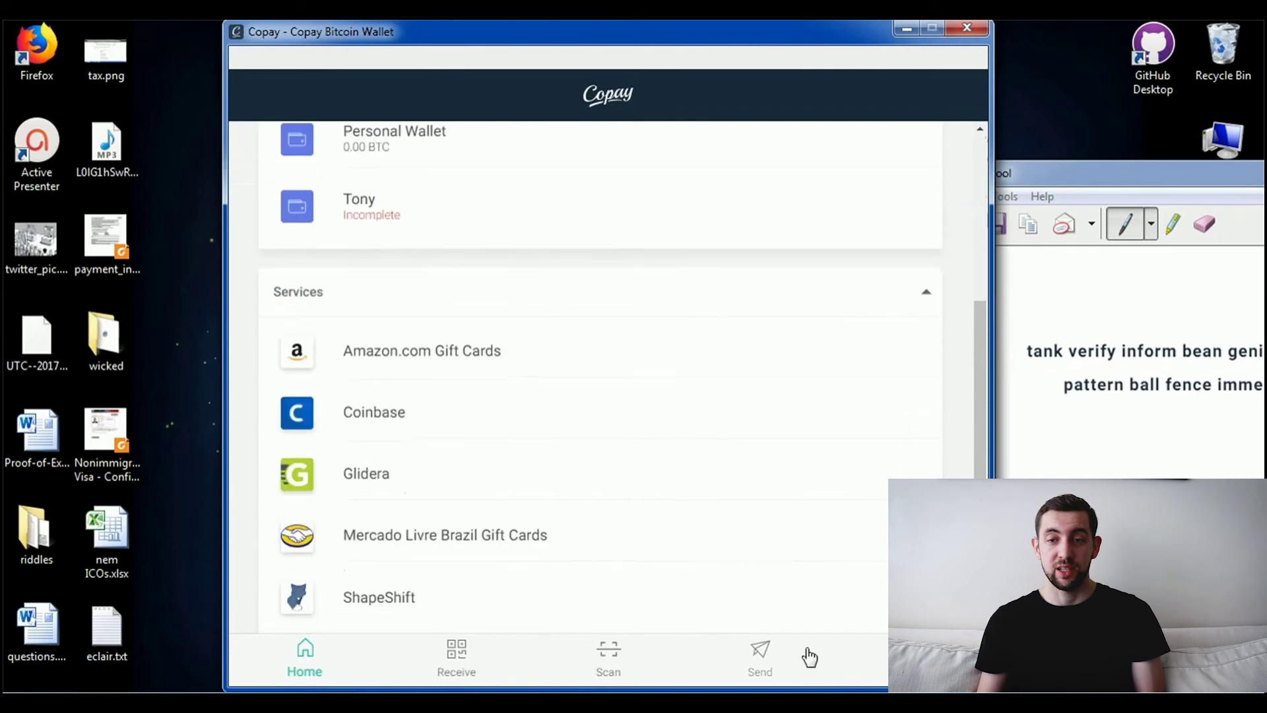
scroll(748, 604, "up", 3)
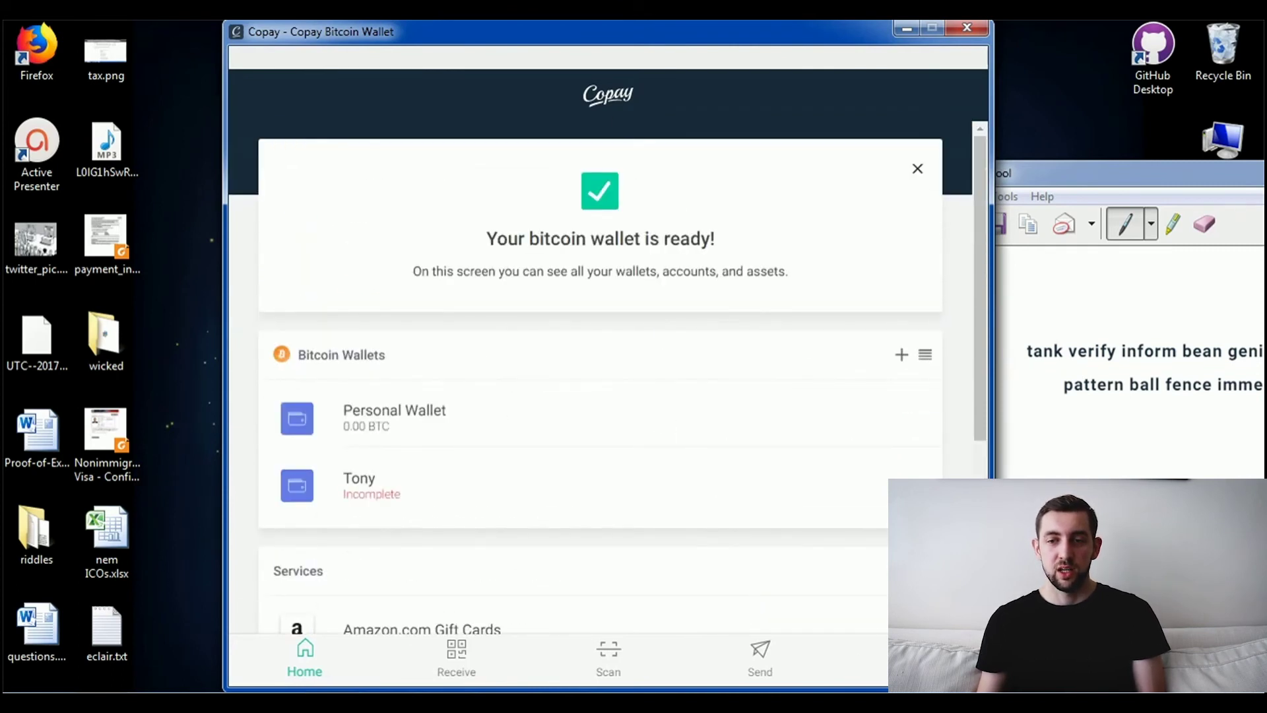
left_click(912, 658)
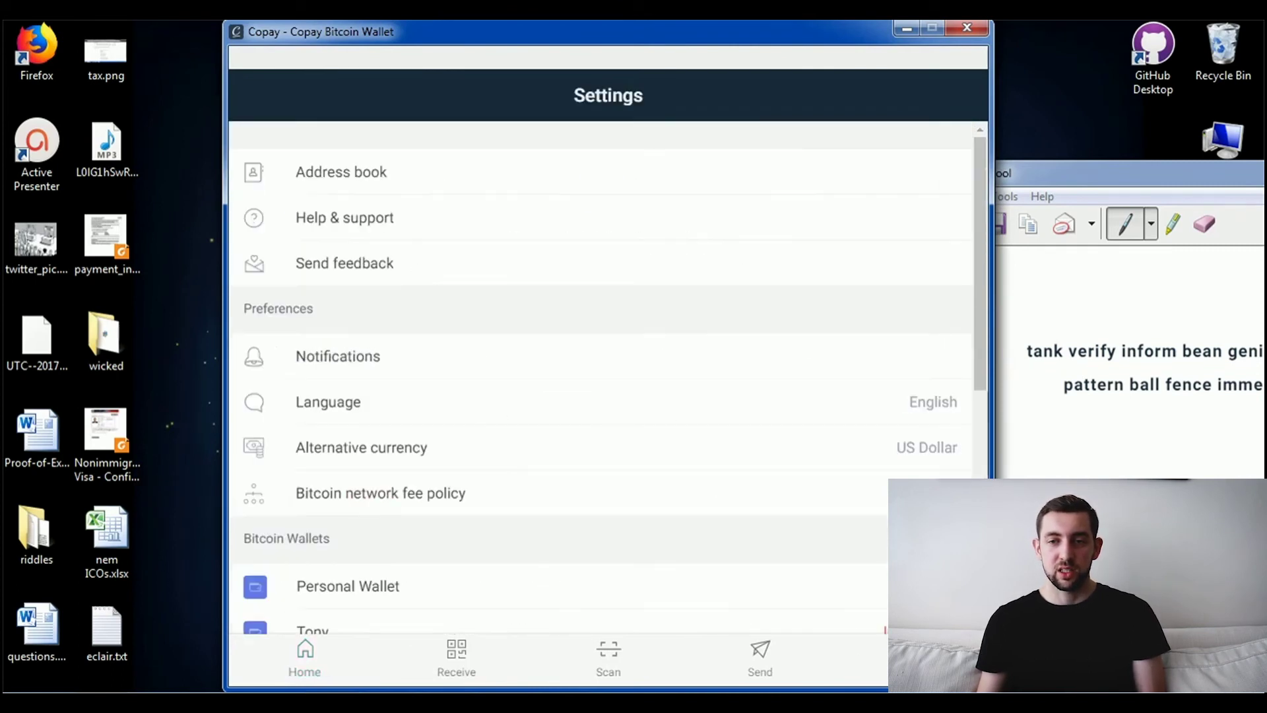
Browse the interface language list, keeping English, and return to Settings.
left_click(923, 403)
scroll(437, 227, "down", 1)
scroll(455, 466, "down", 2)
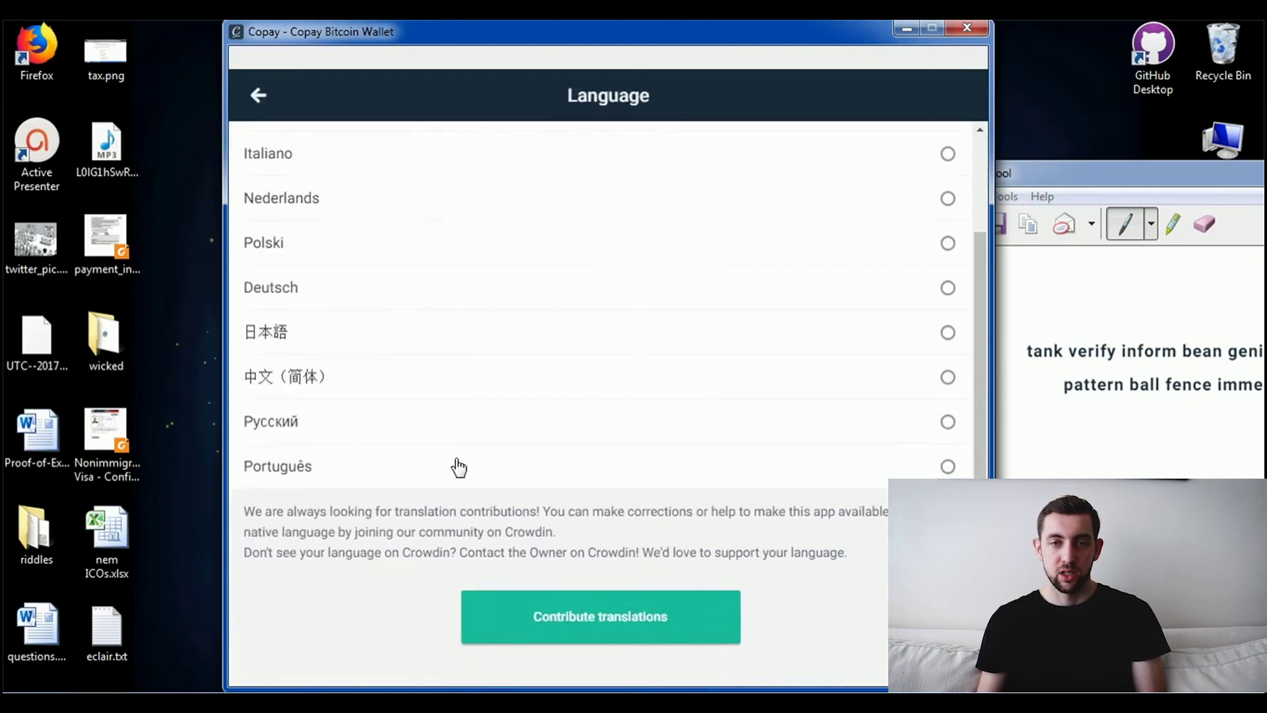
scroll(376, 188, "up", 3)
scroll(409, 507, "down", 3)
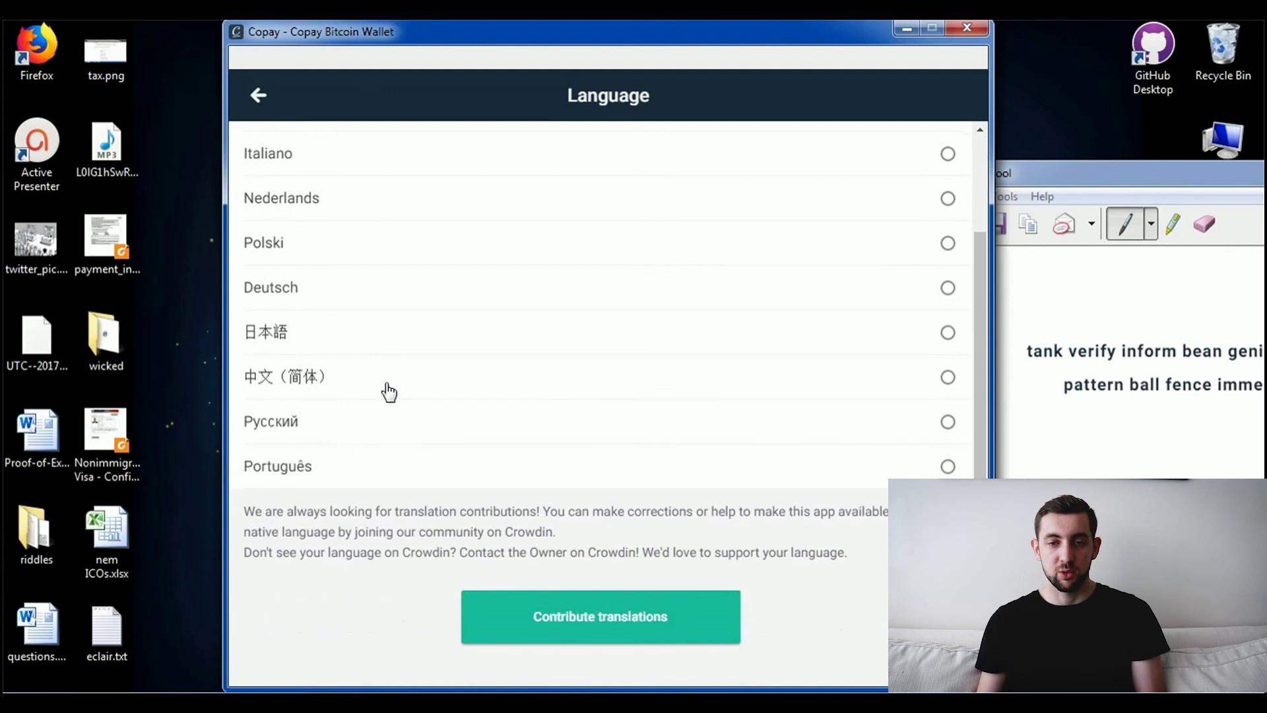
scroll(388, 397, "up", 3)
scroll(406, 437, "down", 1)
scroll(419, 453, "down", 2)
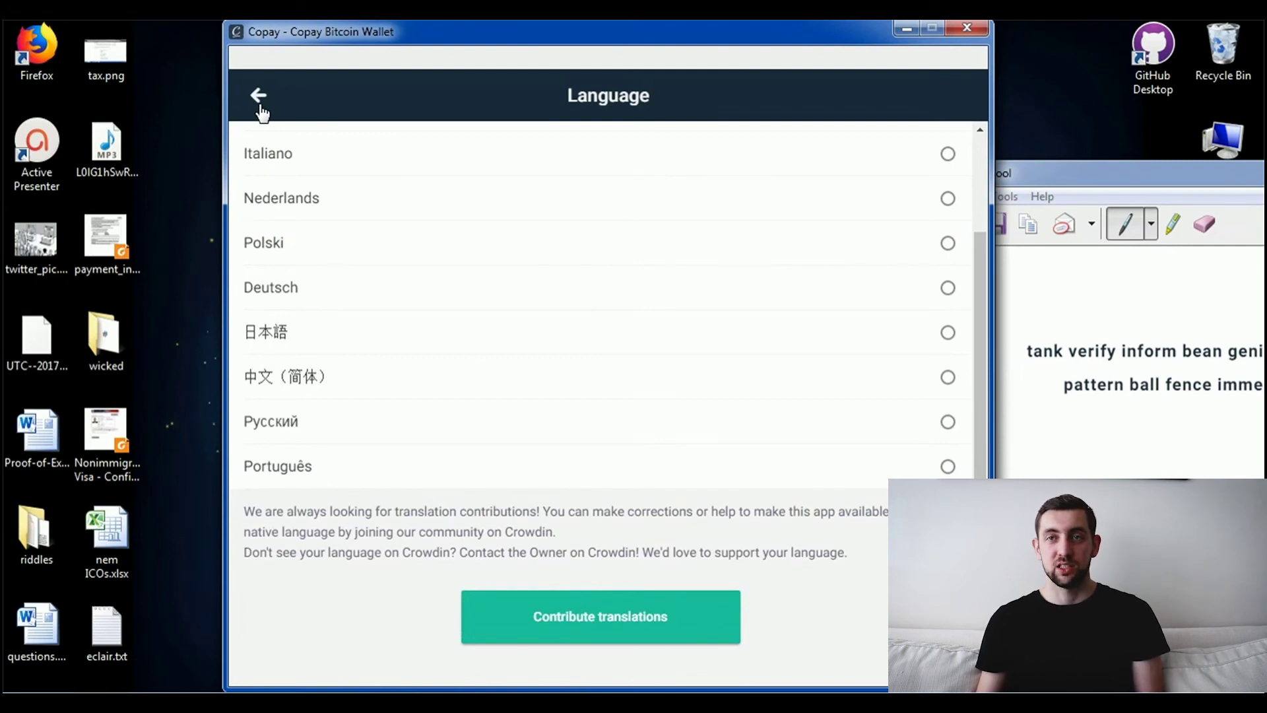
scroll(286, 365, "up", 2)
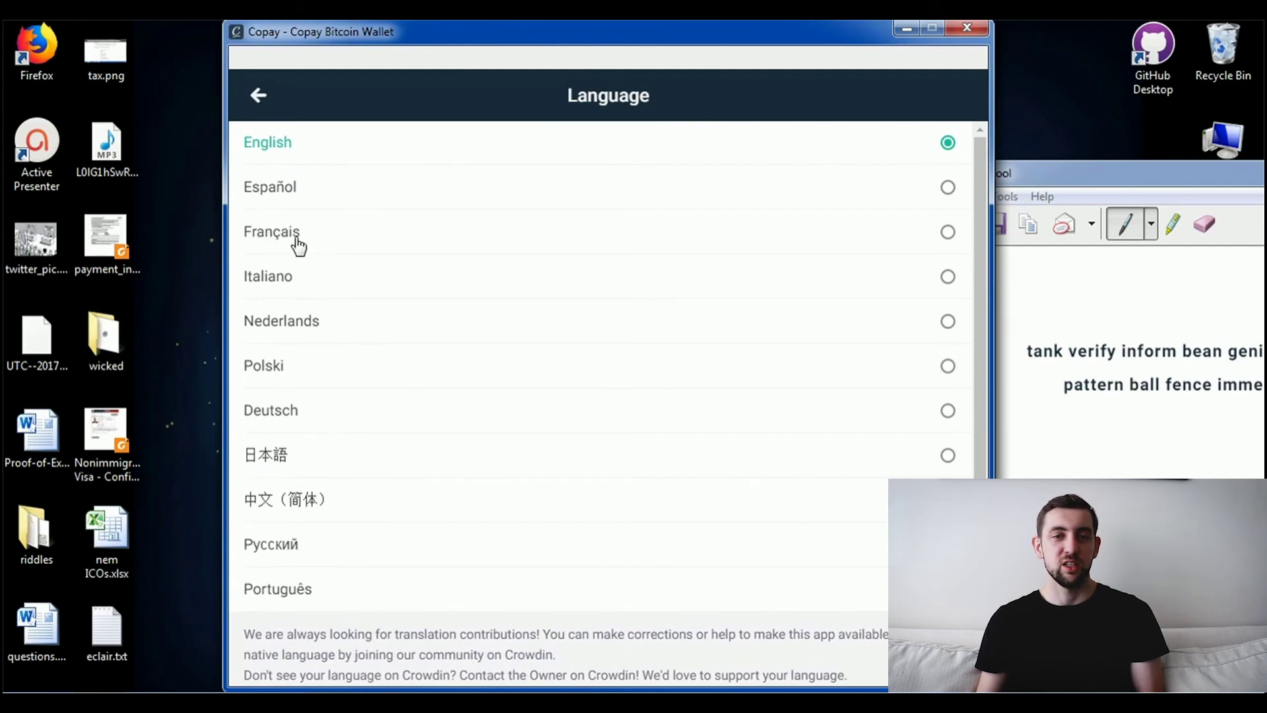
left_click(260, 99)
scroll(374, 332, "down", 2)
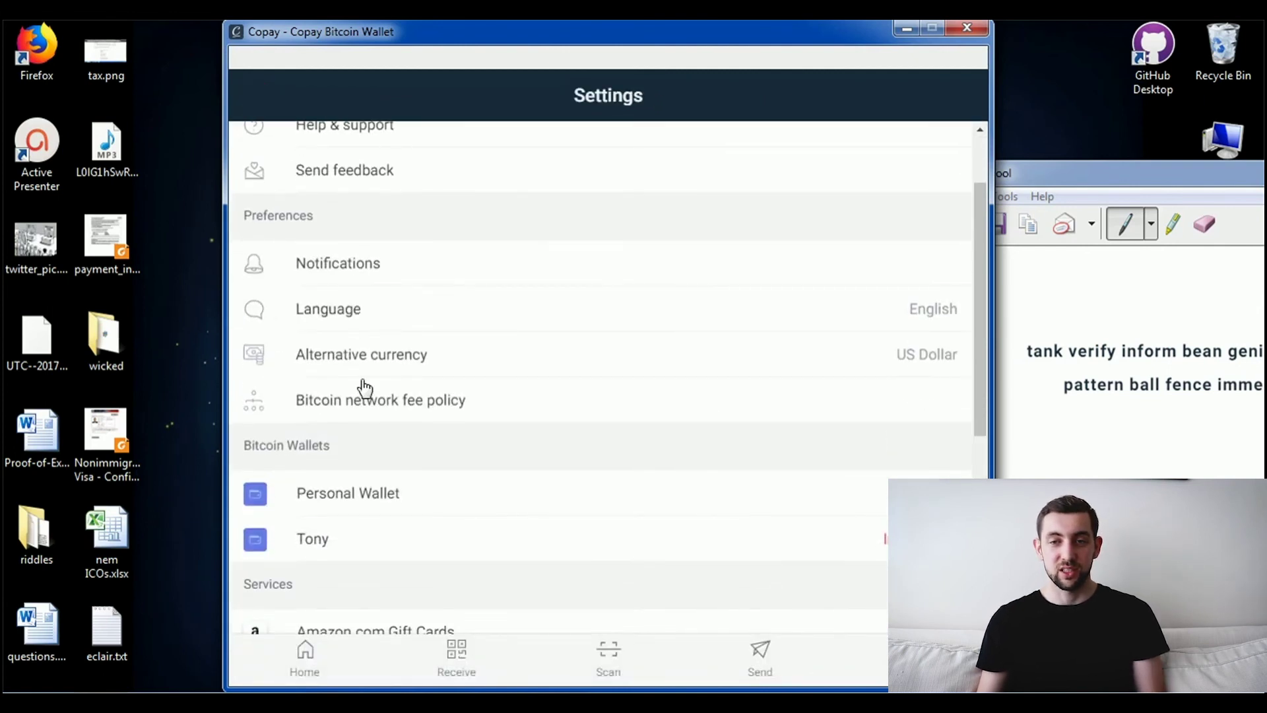